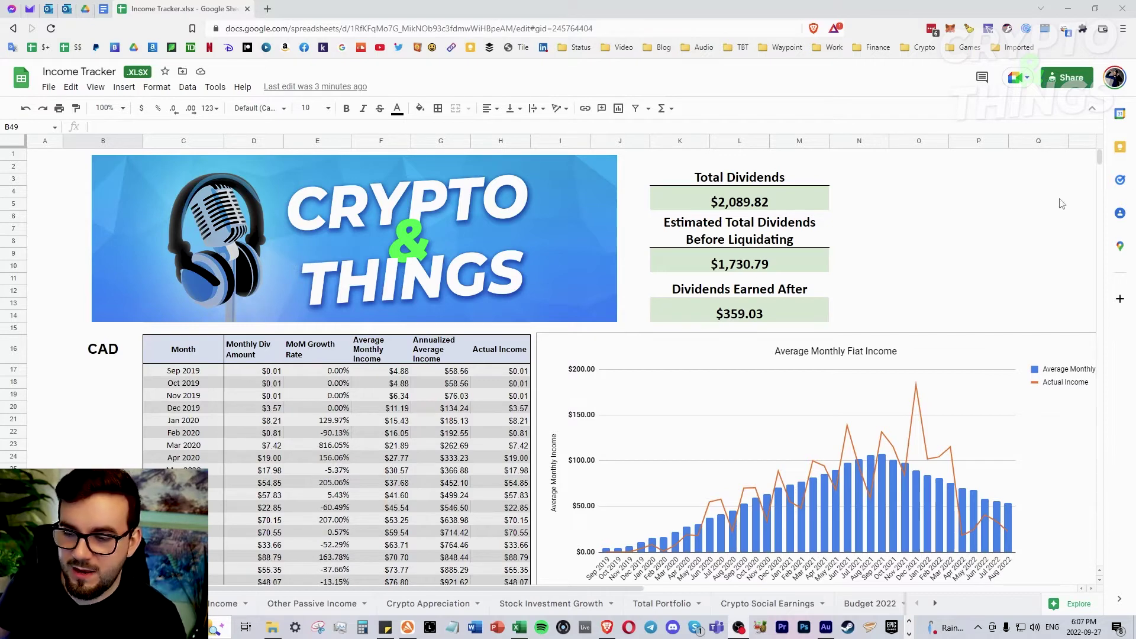
# Scroll through the dividend sheet's monthly CAD dividends table and charts, then back up.
pyautogui.scroll(-1, 541, 369)
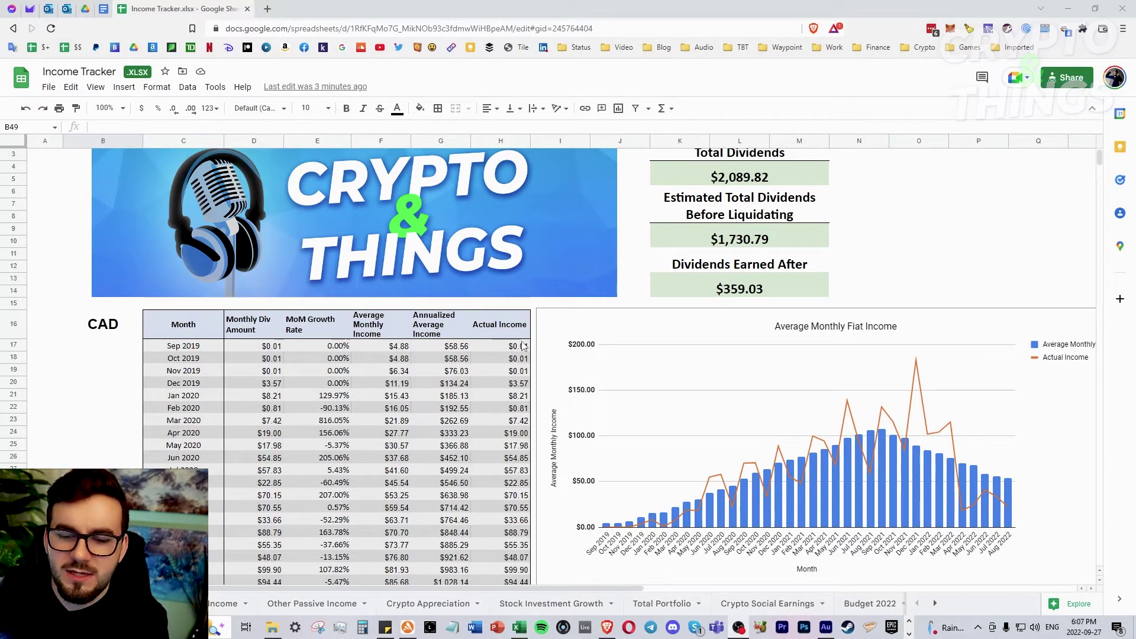
pyautogui.scroll(-6, 509, 337)
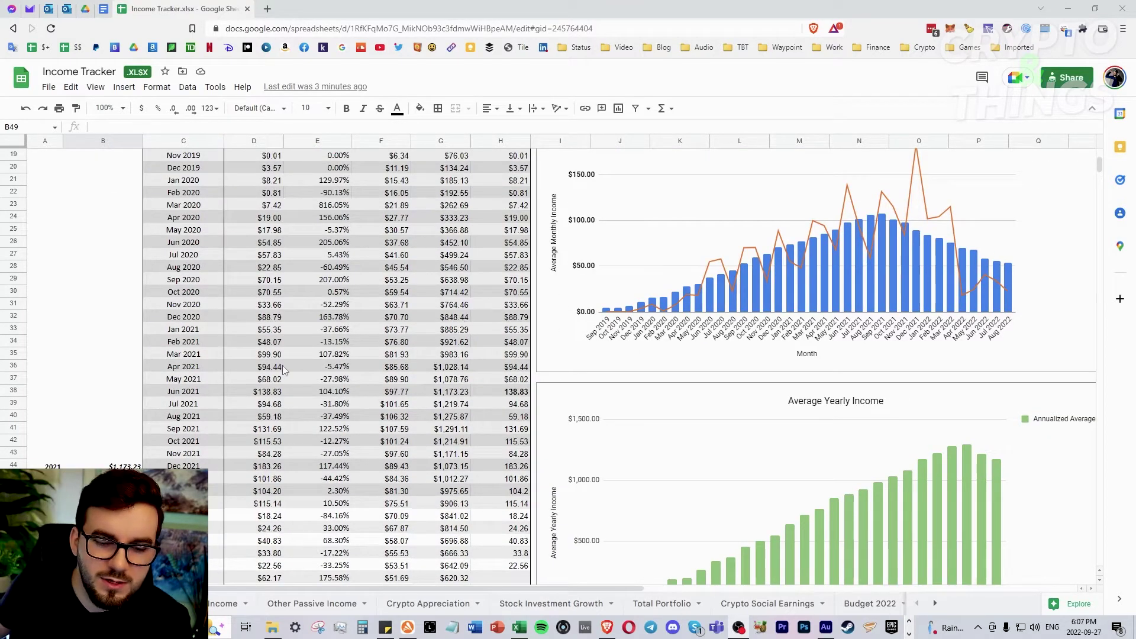
pyautogui.scroll(-1, 287, 401)
pyautogui.scroll(-3, 287, 401)
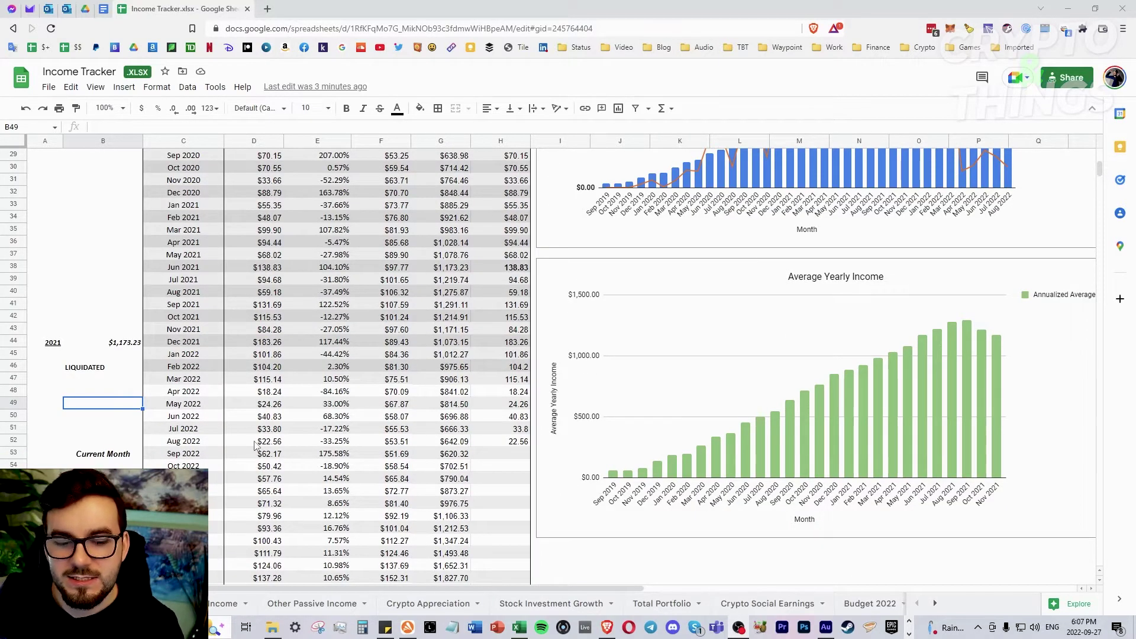
pyautogui.scroll(3, 745, 361)
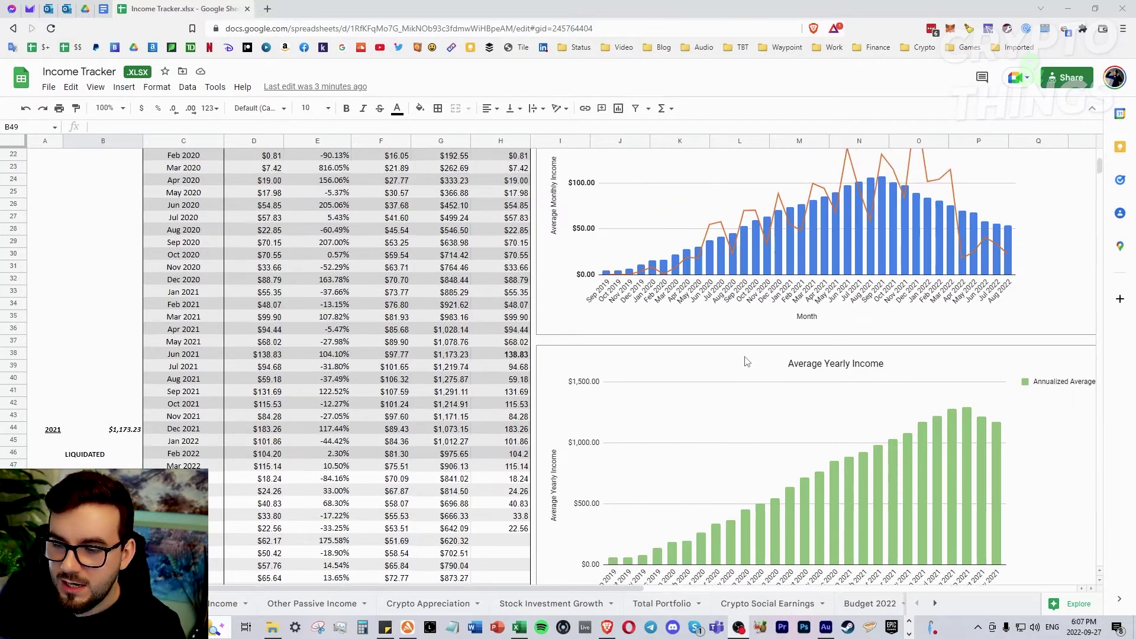
pyautogui.scroll(5, 746, 367)
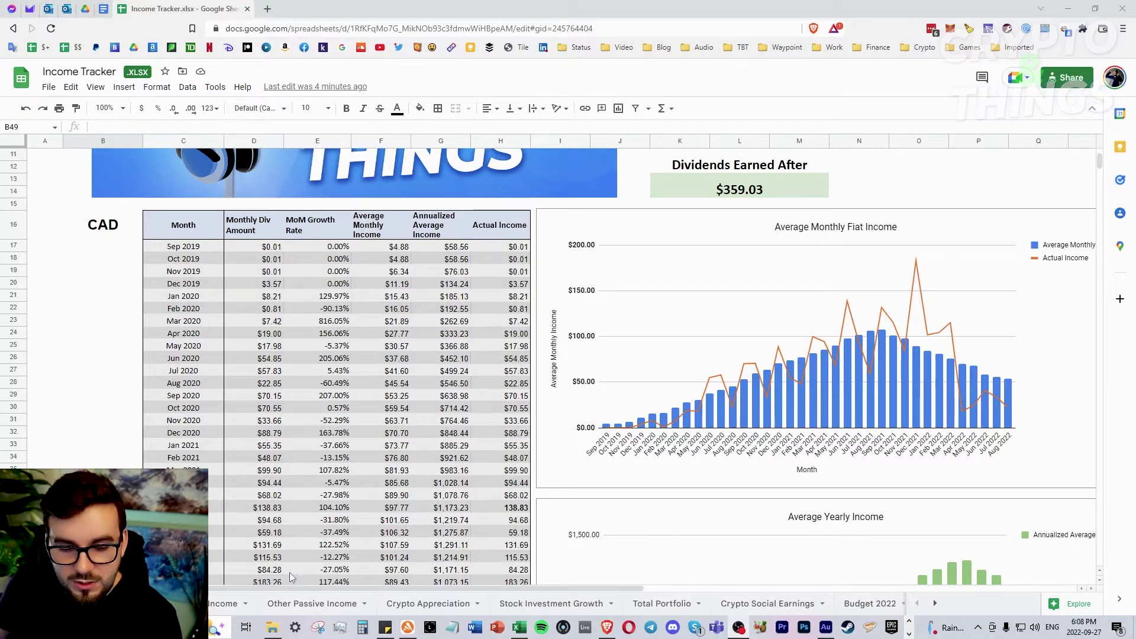
pyautogui.click(178, 603)
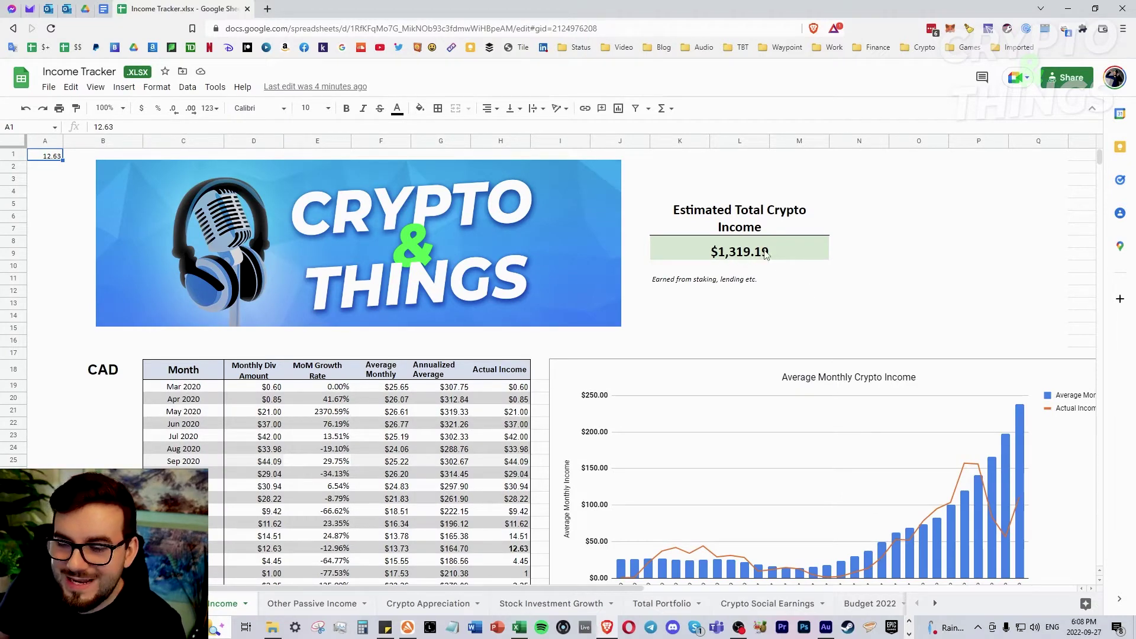
pyautogui.scroll(-1, 772, 314)
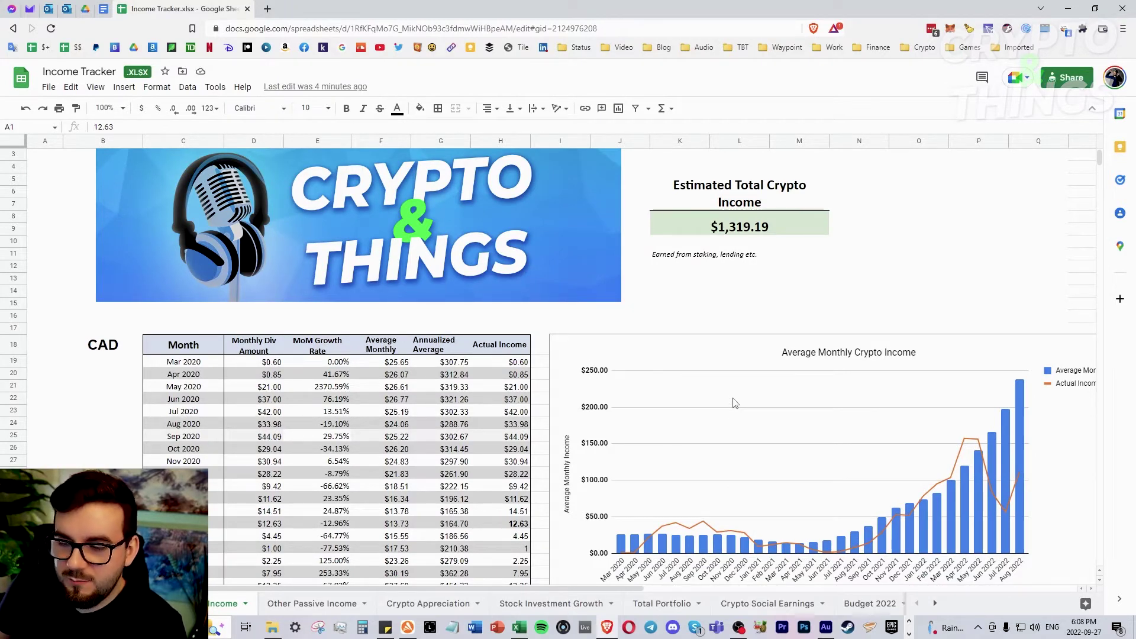
pyautogui.scroll(-1, 730, 414)
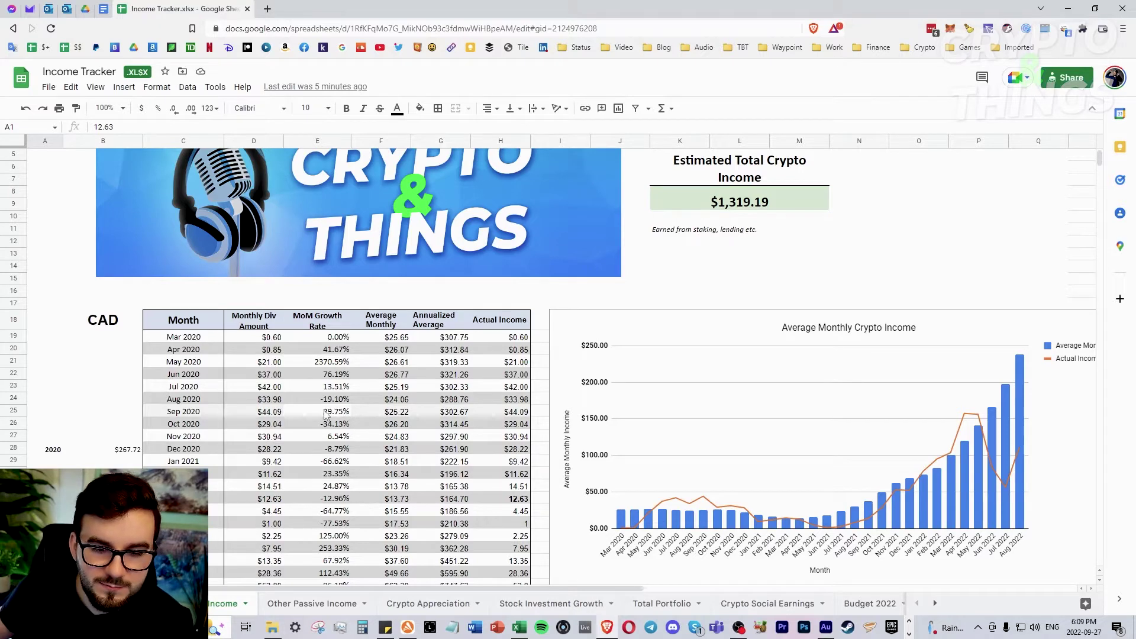
pyautogui.scroll(-4, 324, 416)
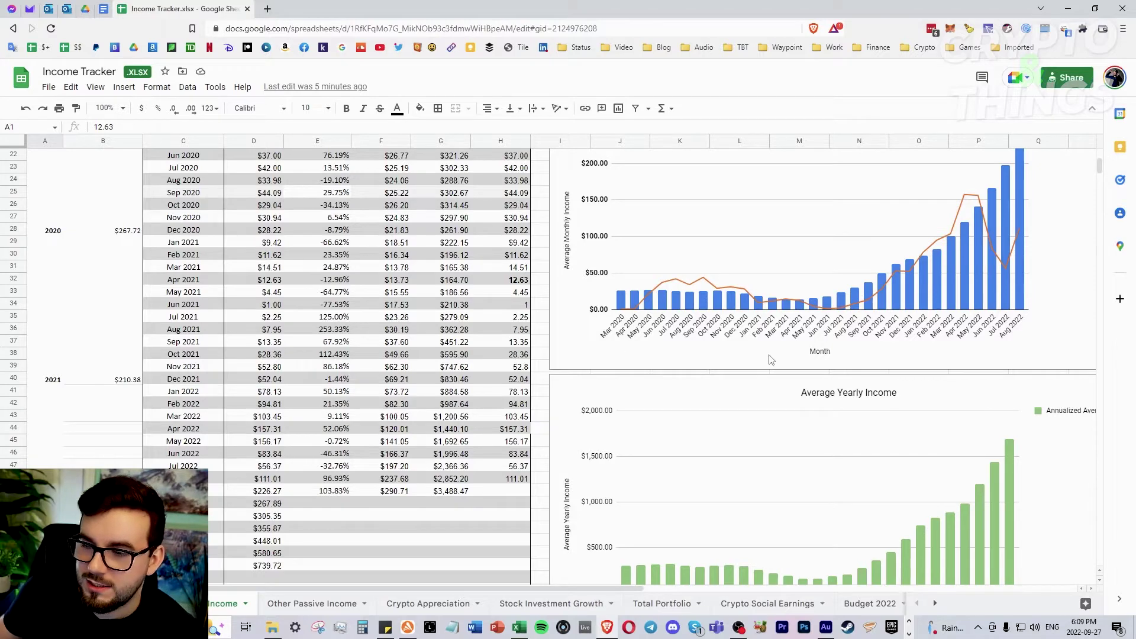
# Scroll back up the crypto income charts and move to the Other Passive Income sheet with its $456.44 royalties.
pyautogui.scroll(1, 772, 361)
pyautogui.scroll(2, 771, 362)
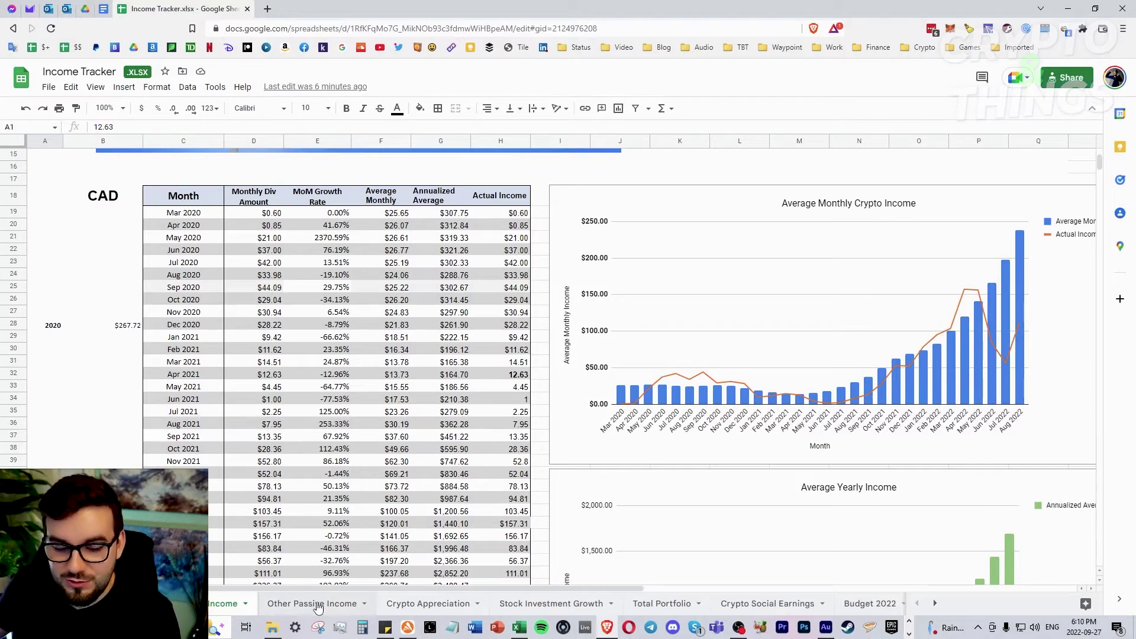
pyautogui.click(317, 603)
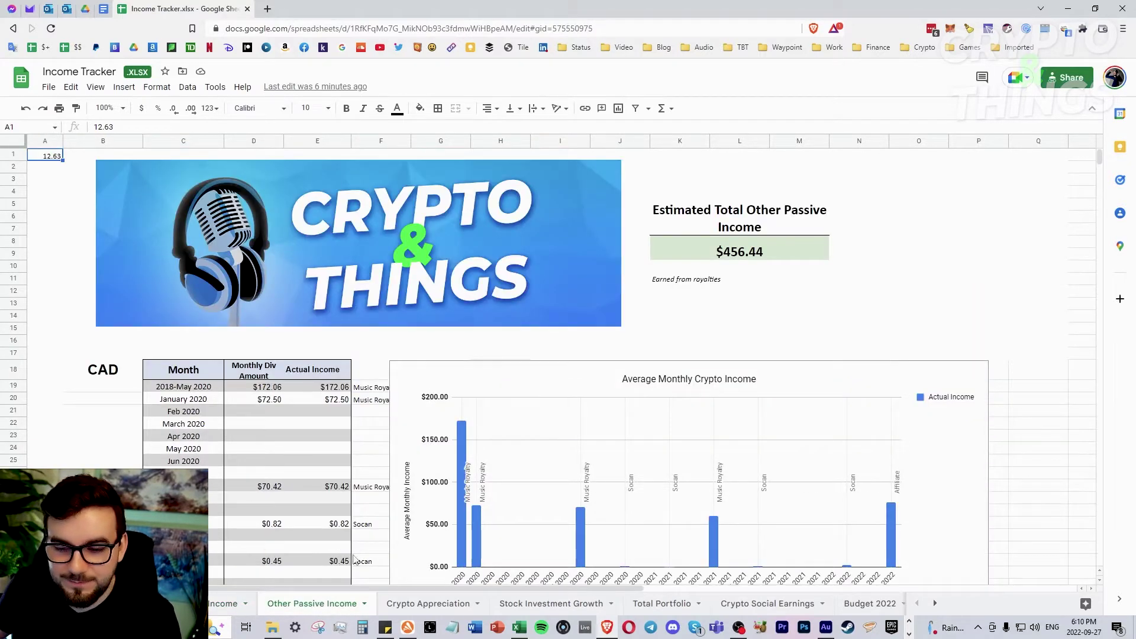
# Review the Crypto Appreciation portfolio value table and chart, then go to Stock Investment Growth.
pyautogui.scroll(-1, 490, 326)
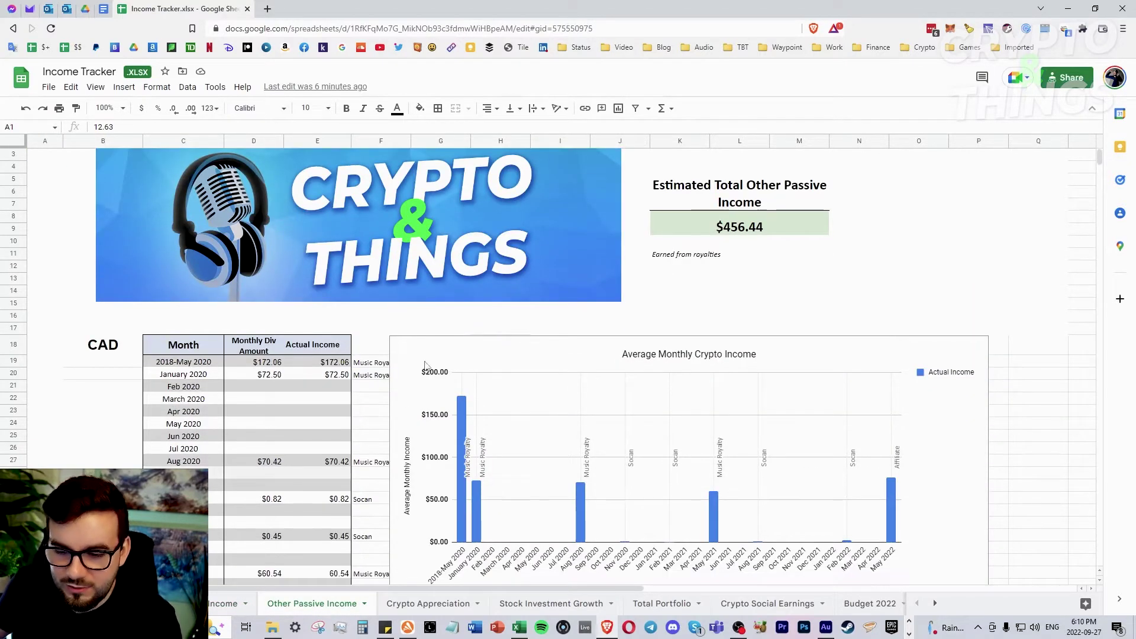
pyautogui.click(425, 604)
pyautogui.scroll(-1, 419, 384)
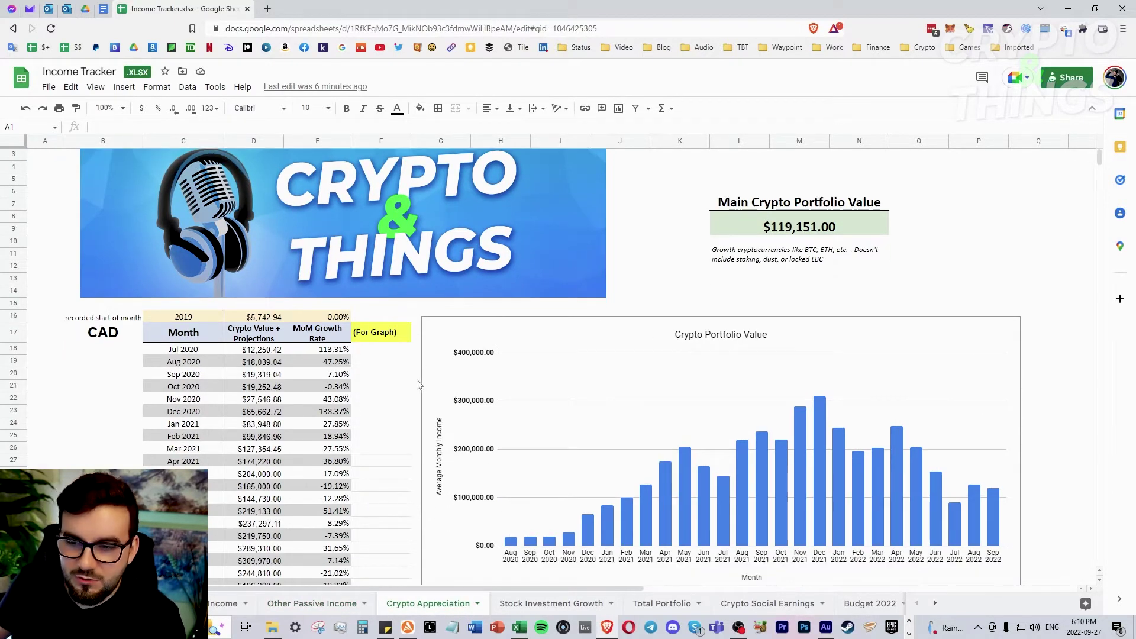
pyautogui.scroll(-2, 419, 379)
pyautogui.scroll(-1, 421, 372)
pyautogui.scroll(4, 648, 312)
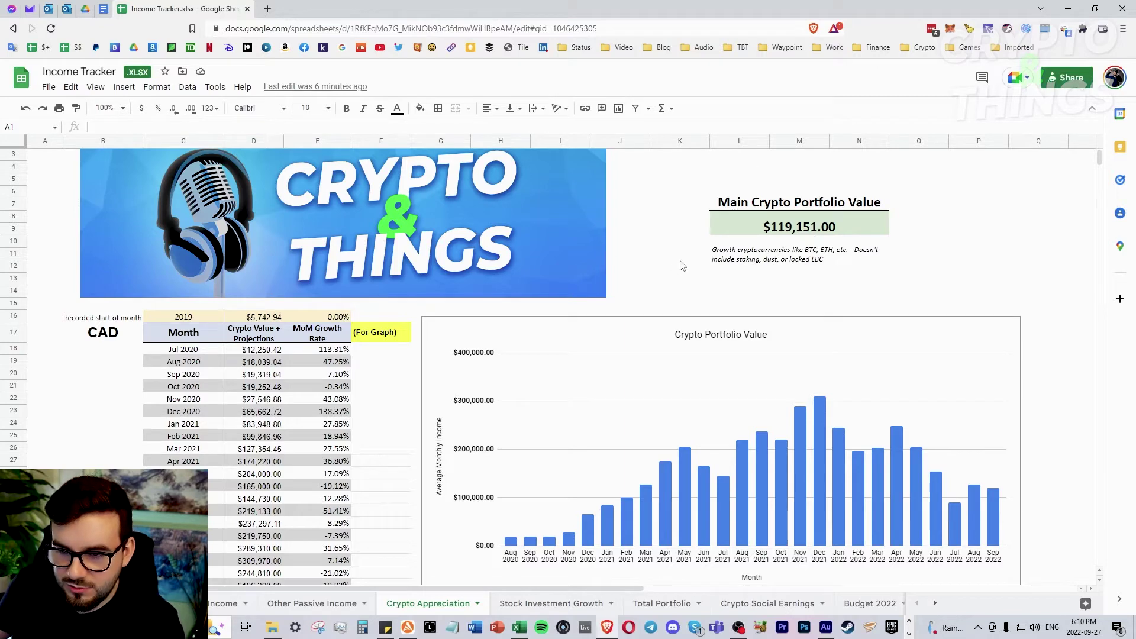
pyautogui.scroll(-3, 591, 290)
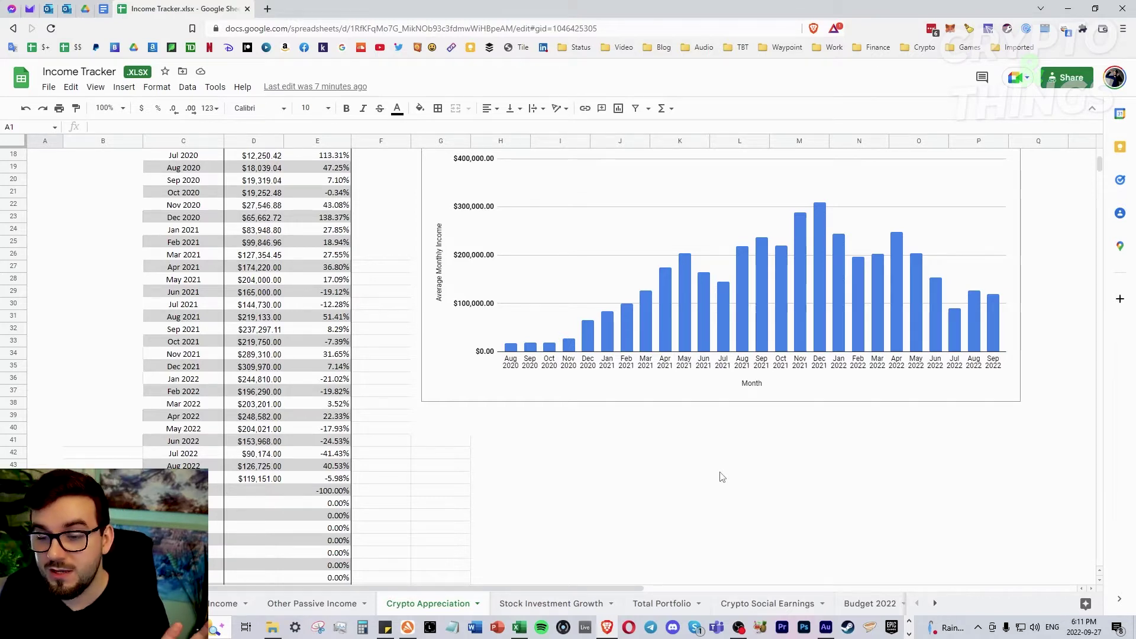
pyautogui.click(553, 604)
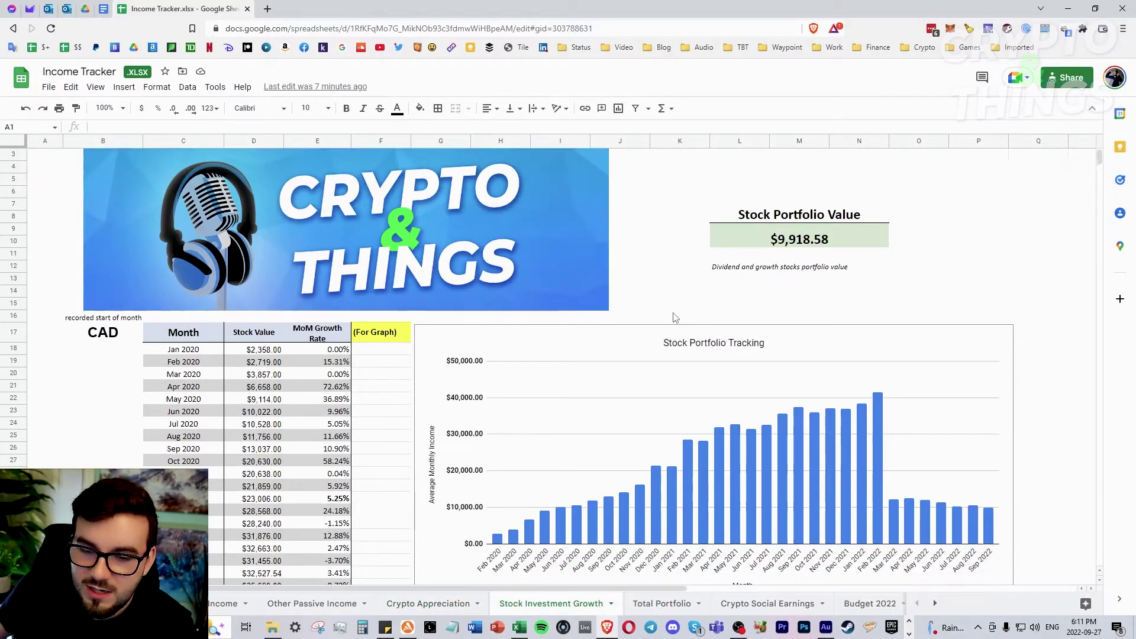
pyautogui.click(798, 275)
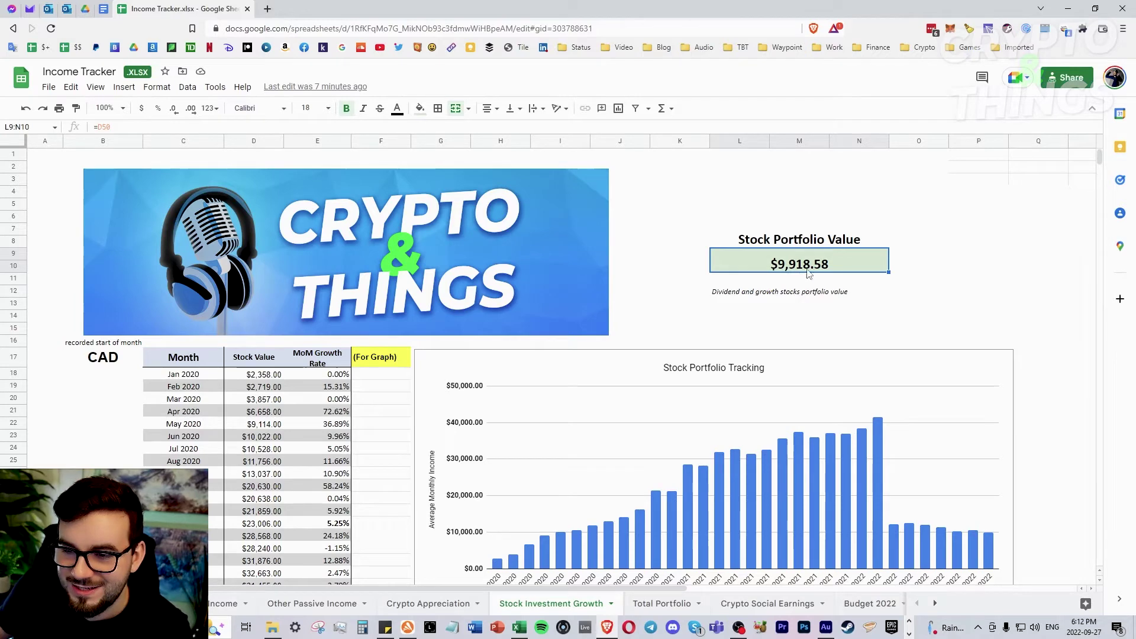
pyautogui.scroll(-5, 330, 394)
pyautogui.scroll(-2, 329, 395)
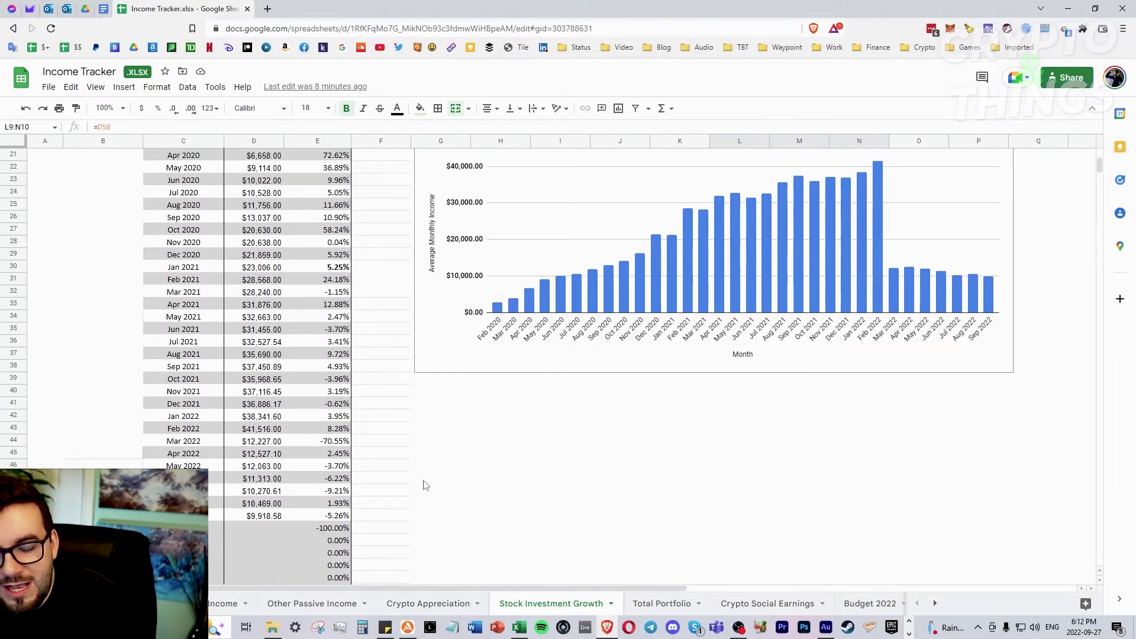
pyautogui.scroll(3, 437, 452)
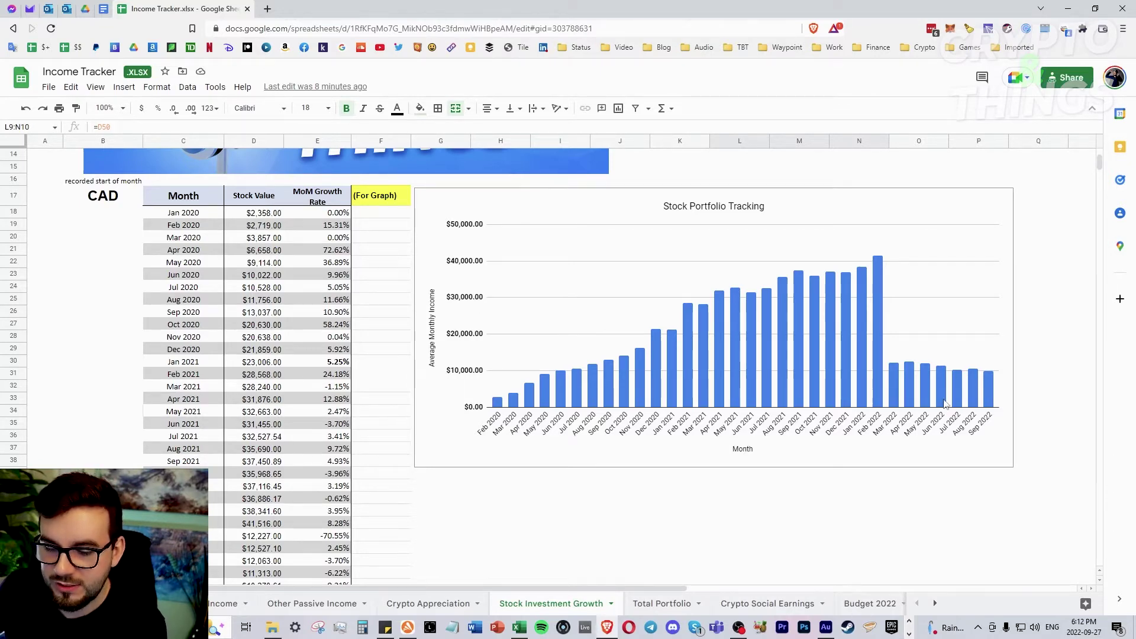
# On the Total Portfolio sheet, change the Total Portfolio Value formula from =D43 to =D44.
pyautogui.click(658, 607)
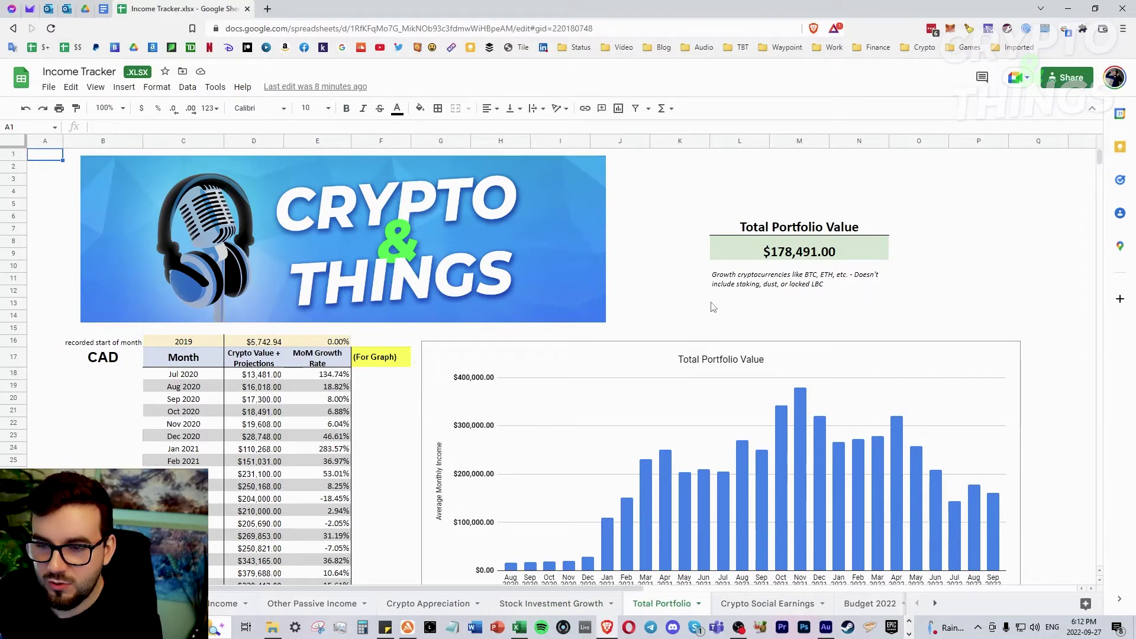
pyautogui.click(804, 247)
pyautogui.scroll(-5, 591, 266)
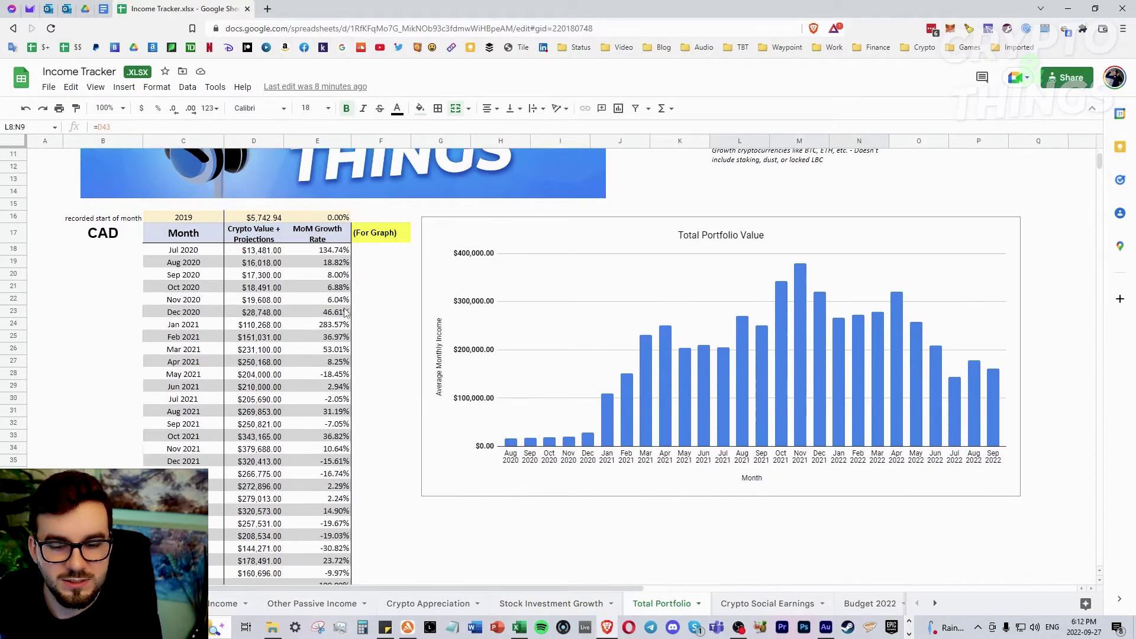
pyautogui.scroll(5, 271, 319)
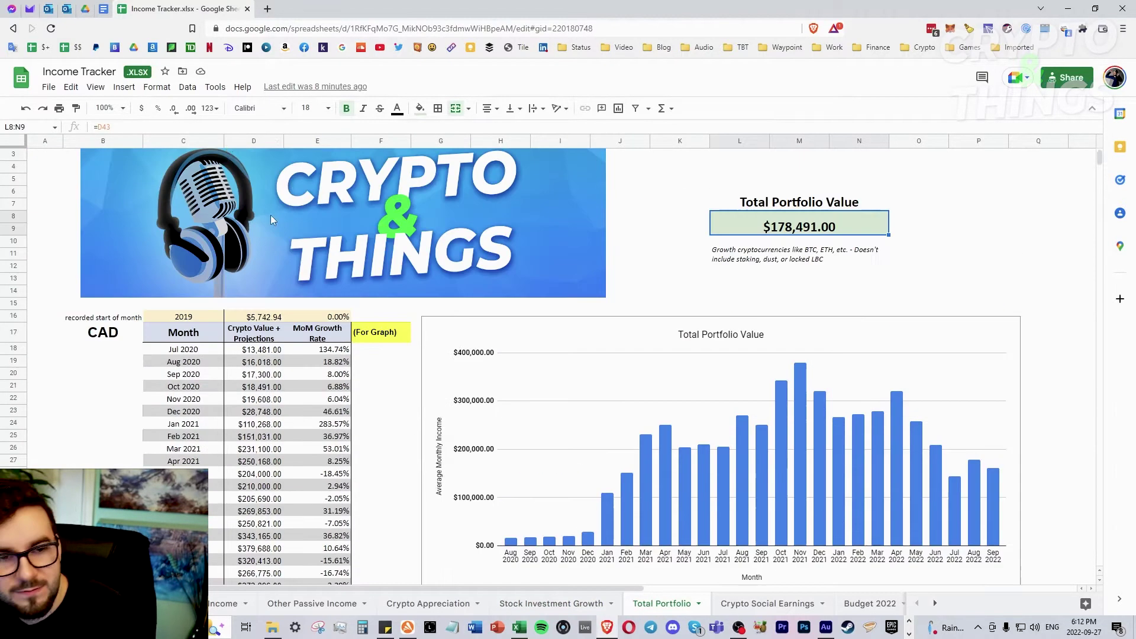
pyautogui.click(194, 127)
pyautogui.press('BackSpace')
pyautogui.write('4')
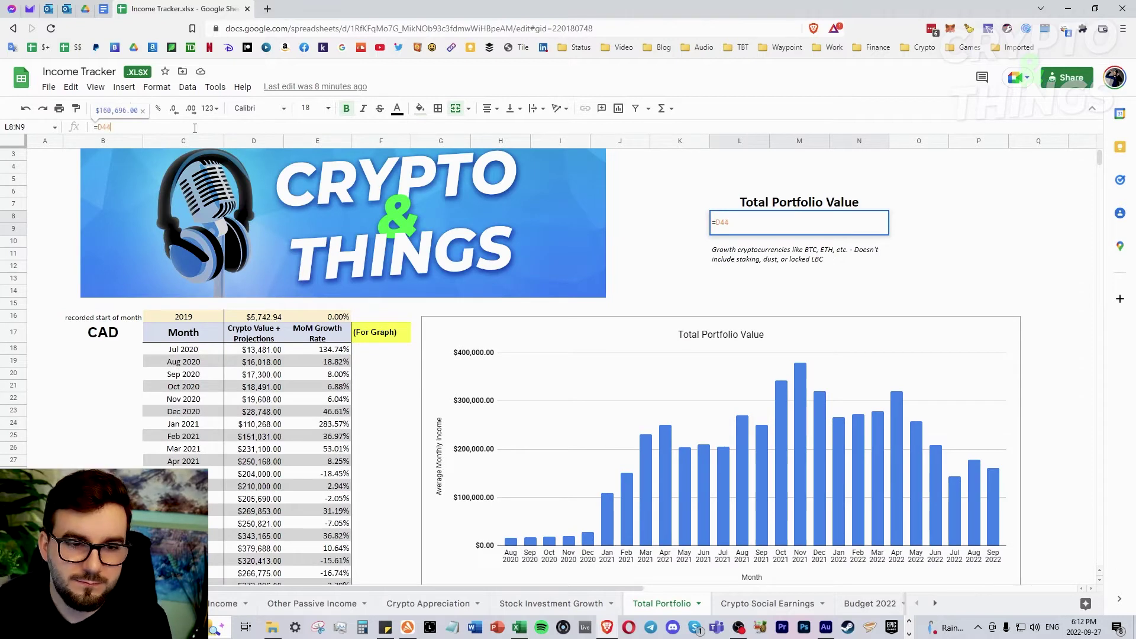
pyautogui.press('Return')
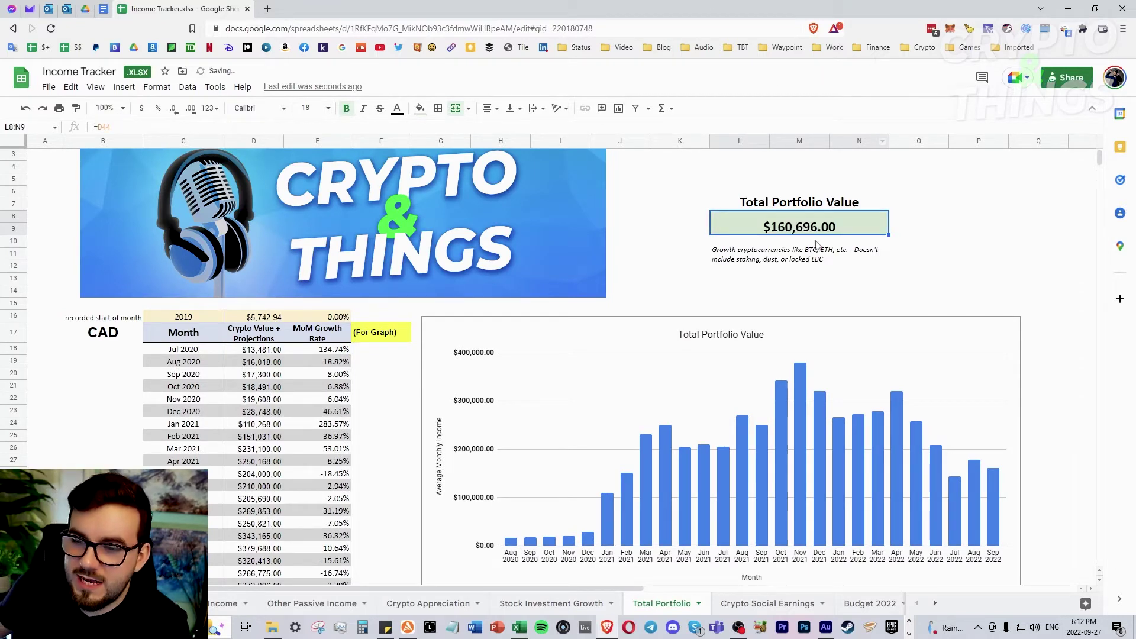
pyautogui.click(840, 272)
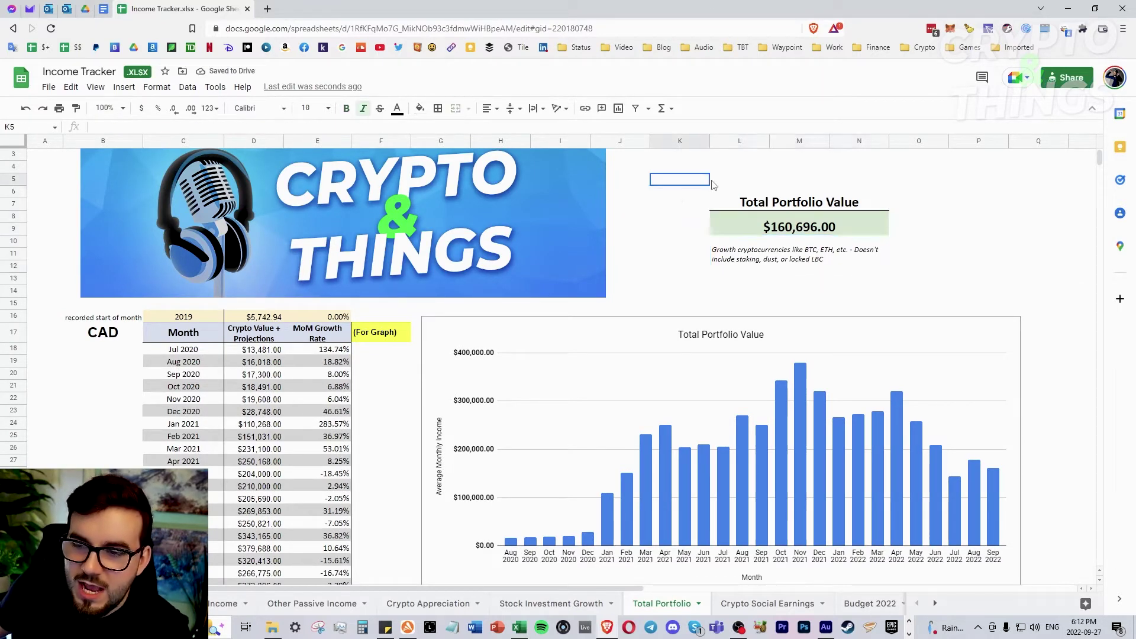
pyautogui.moveTo(713, 185); pyautogui.dragTo(935, 272)
pyautogui.click(935, 272)
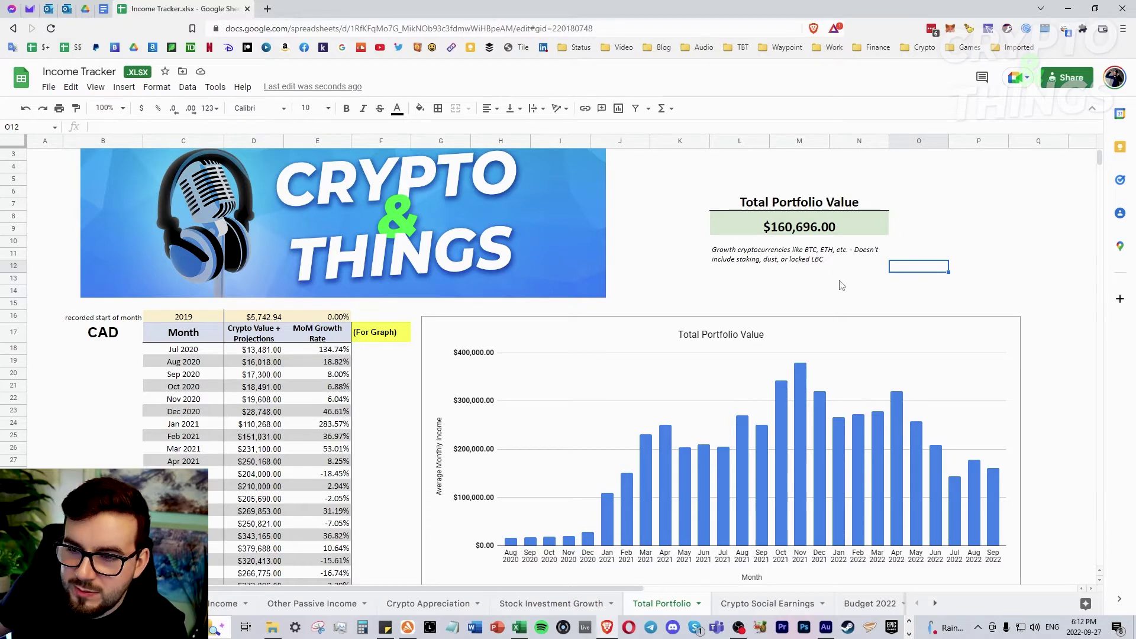
pyautogui.scroll(-1, 825, 288)
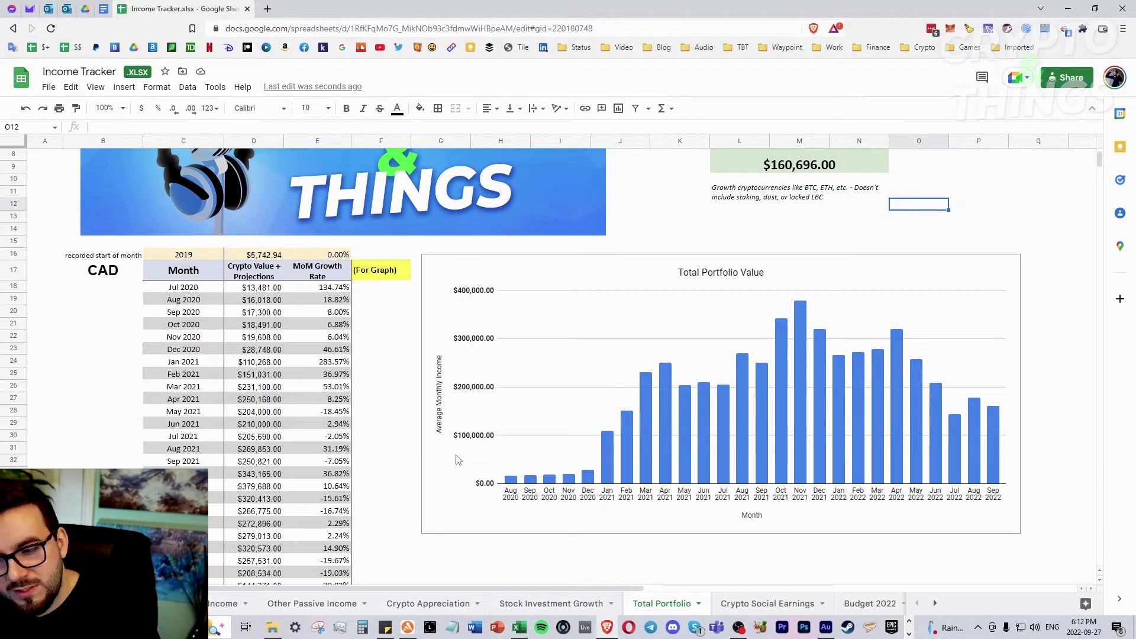
pyautogui.scroll(1, 996, 358)
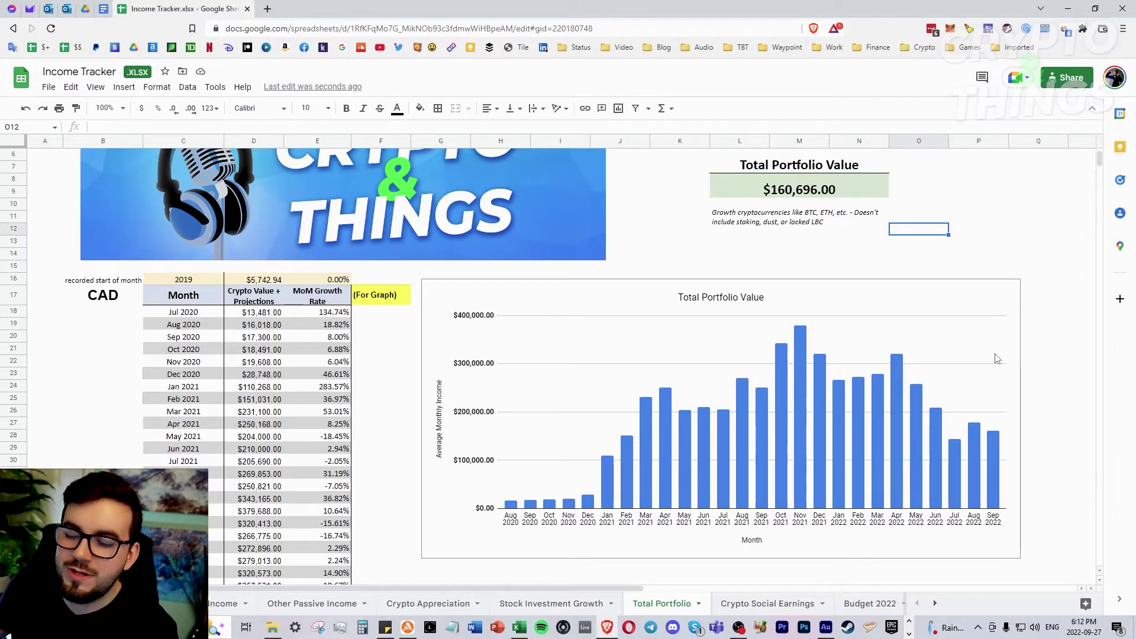
pyautogui.scroll(1, 998, 358)
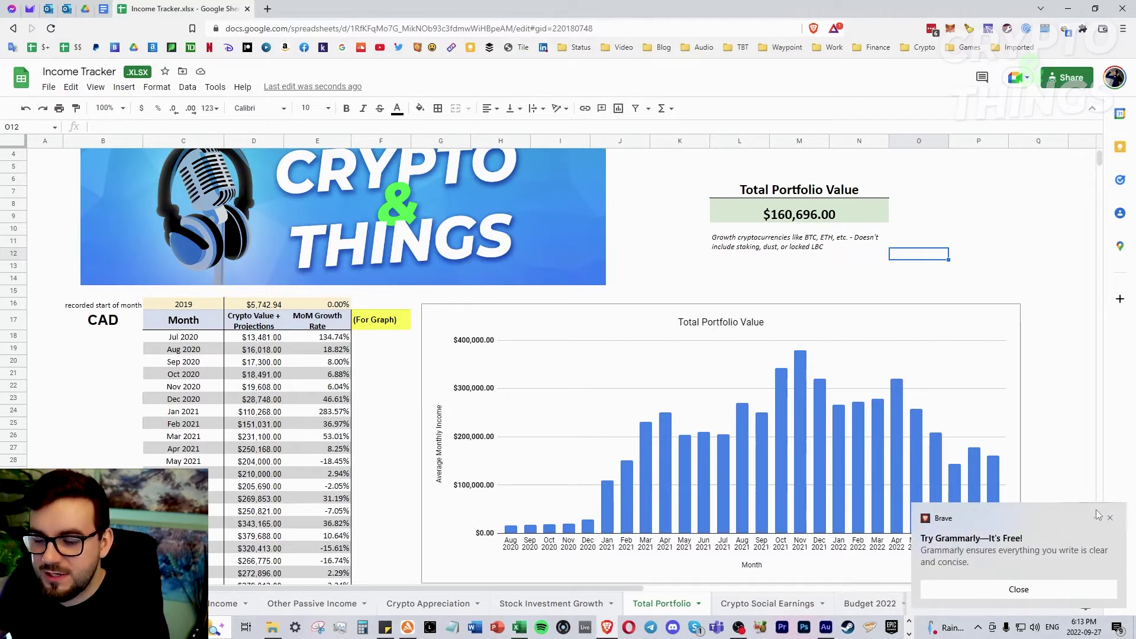
# Close the Grammarly notification and select an empty cell on the Total Portfolio sheet.
pyautogui.click(1110, 517)
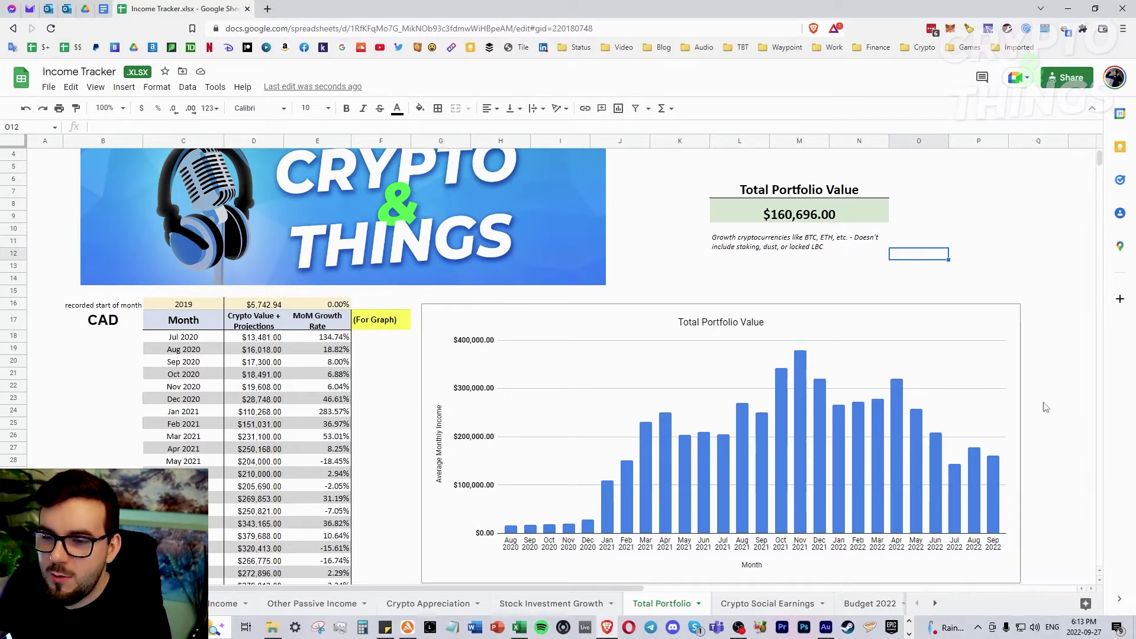
pyautogui.click(1021, 256)
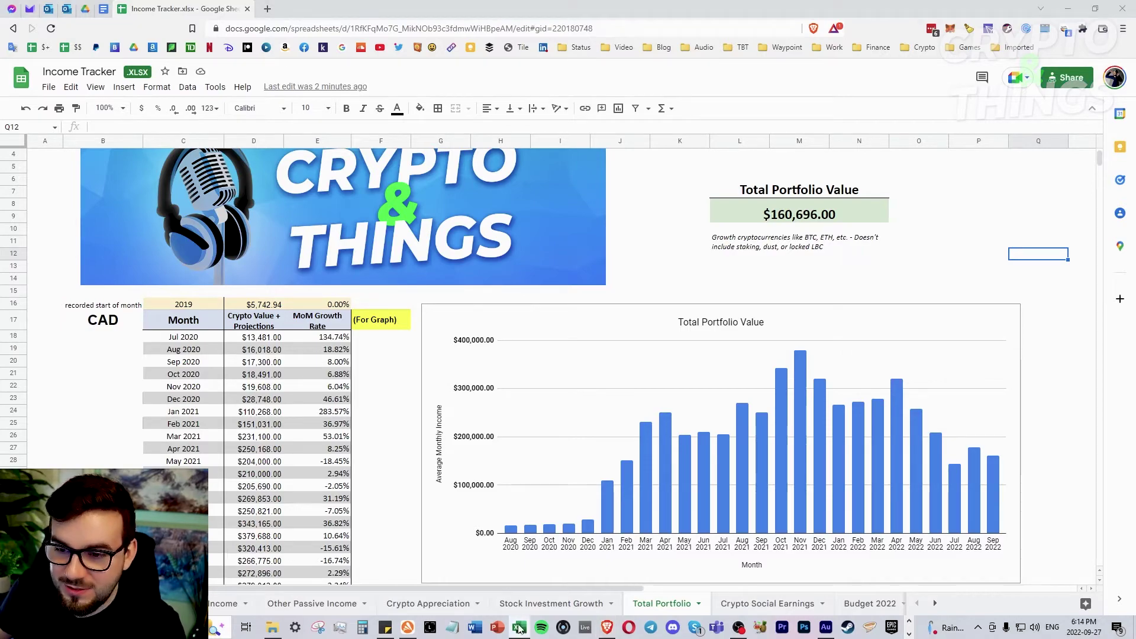
# Bring up the Excel Investing Database workbook and review its $171,376.75 dashboard pie charts.
pyautogui.moveTo(1135, 37); pyautogui.dragTo(337, 0)
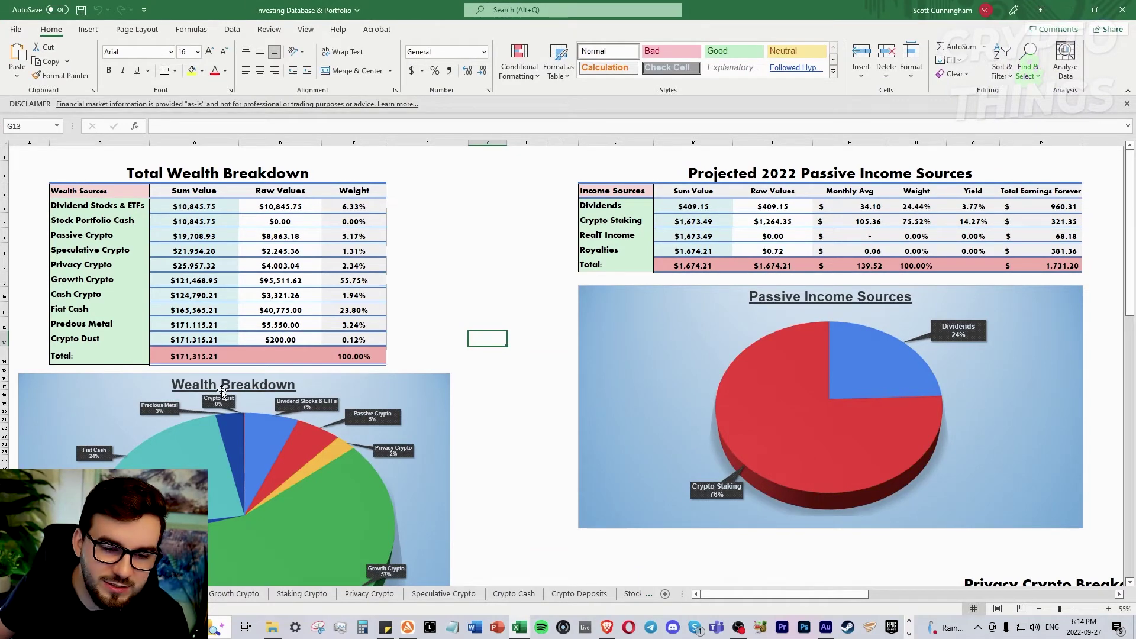
pyautogui.scroll(-3, 452, 337)
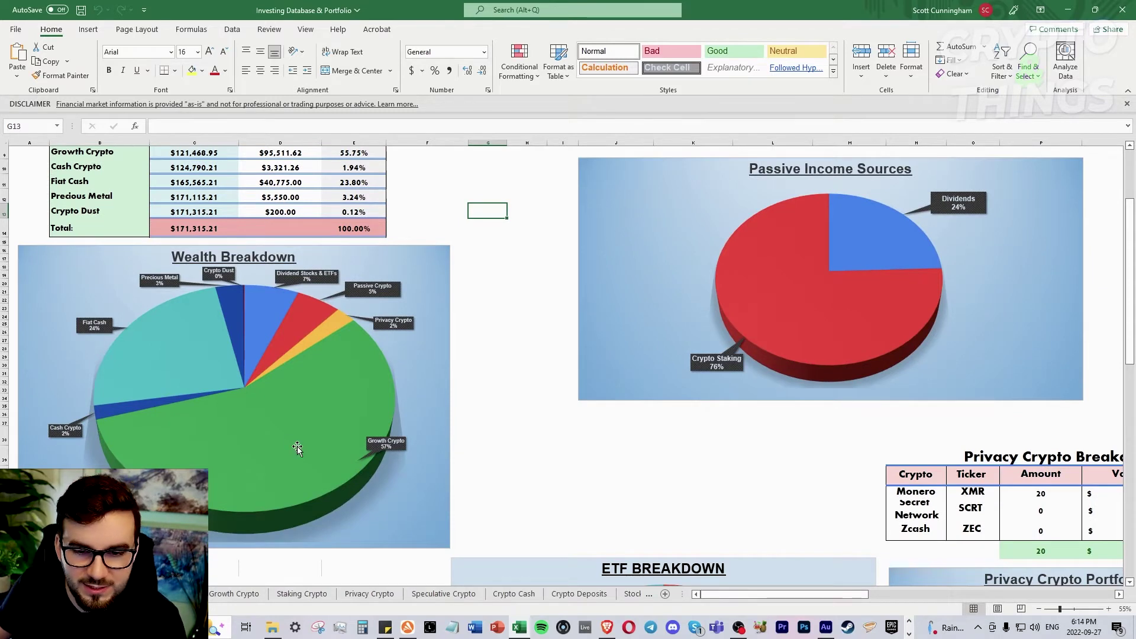
pyautogui.moveTo(287, 446)
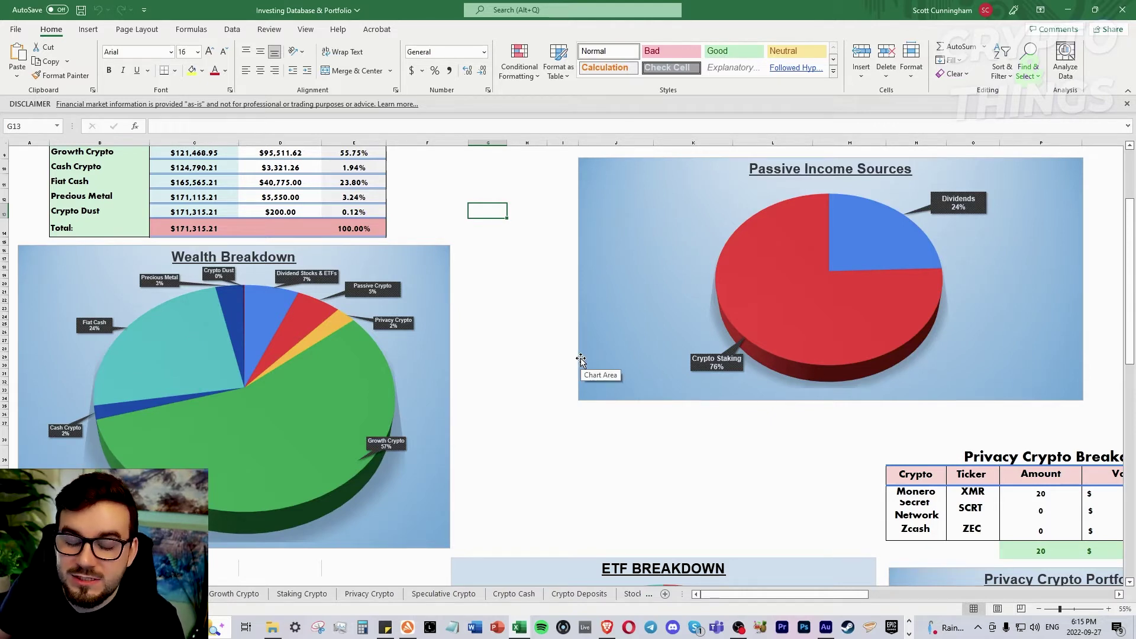
pyautogui.click(551, 369)
pyautogui.click(523, 331)
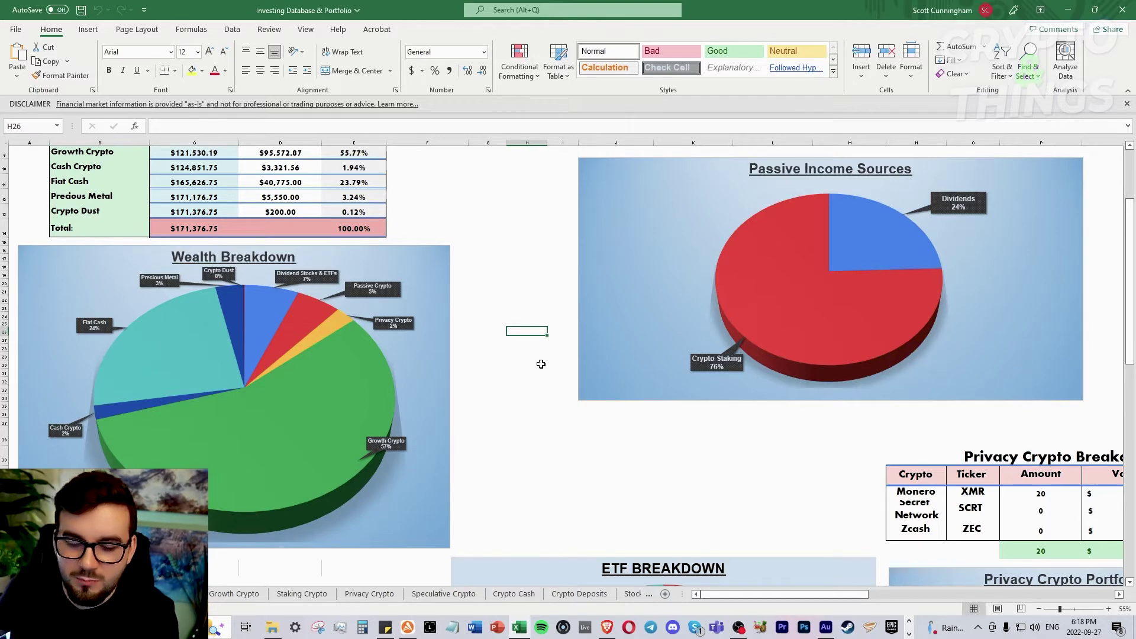
# Move to the ETF sheet and inspect the XEI ticker, XEI/FCCD values and Unrealized Change total.
pyautogui.hotkey('ctrl', 'pagedown')
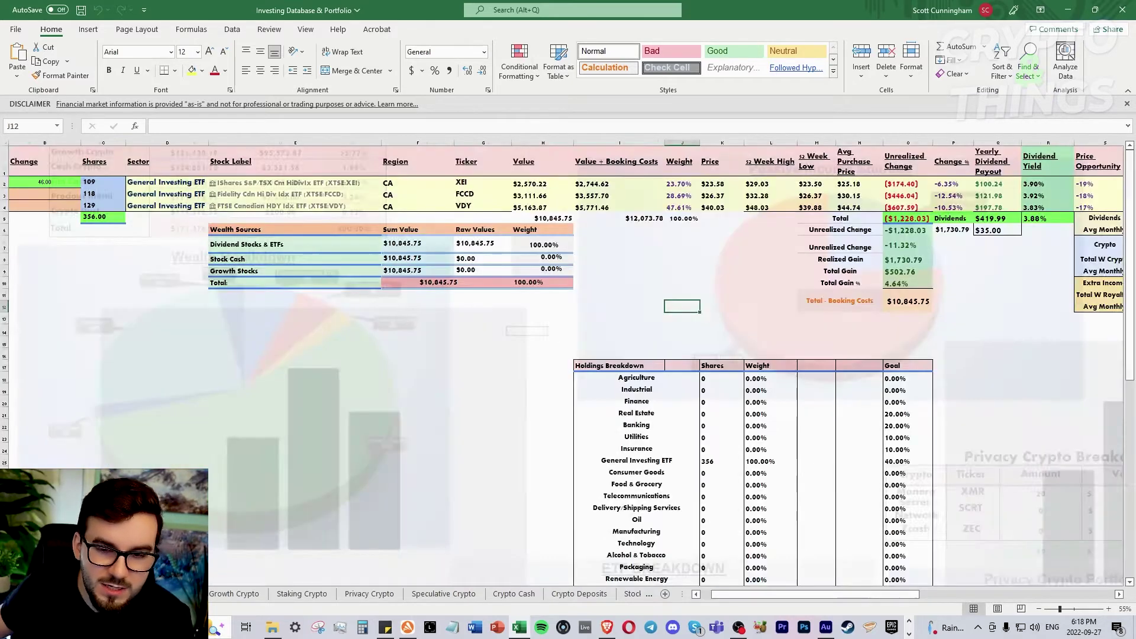
pyautogui.click(662, 260)
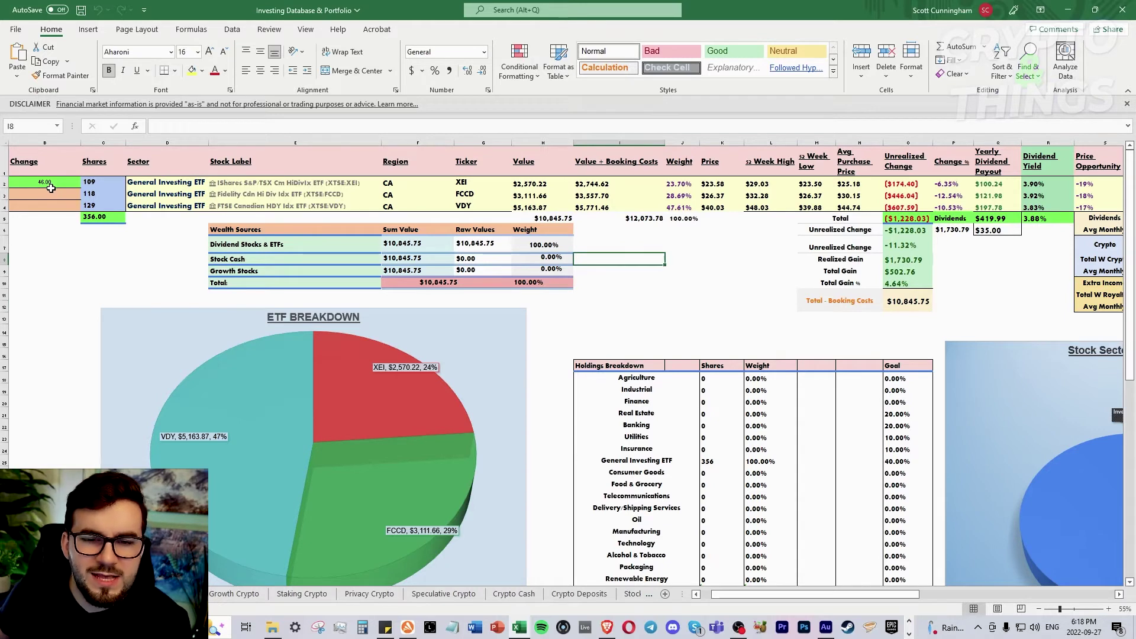
pyautogui.click(469, 182)
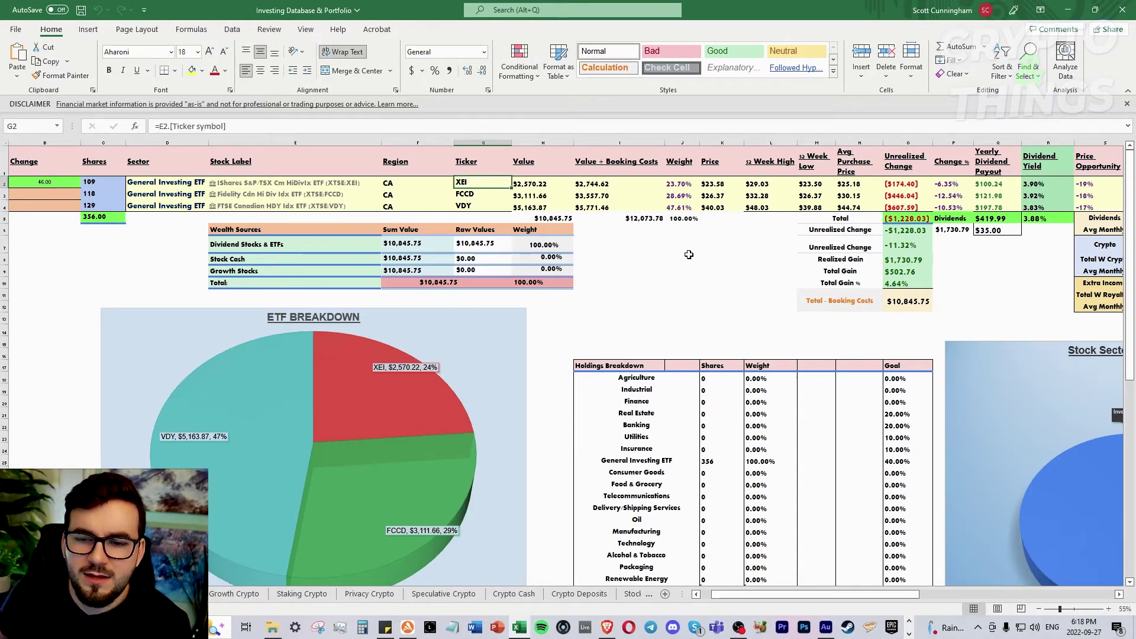
pyautogui.moveTo(530, 184); pyautogui.dragTo(680, 207)
pyautogui.click(673, 245)
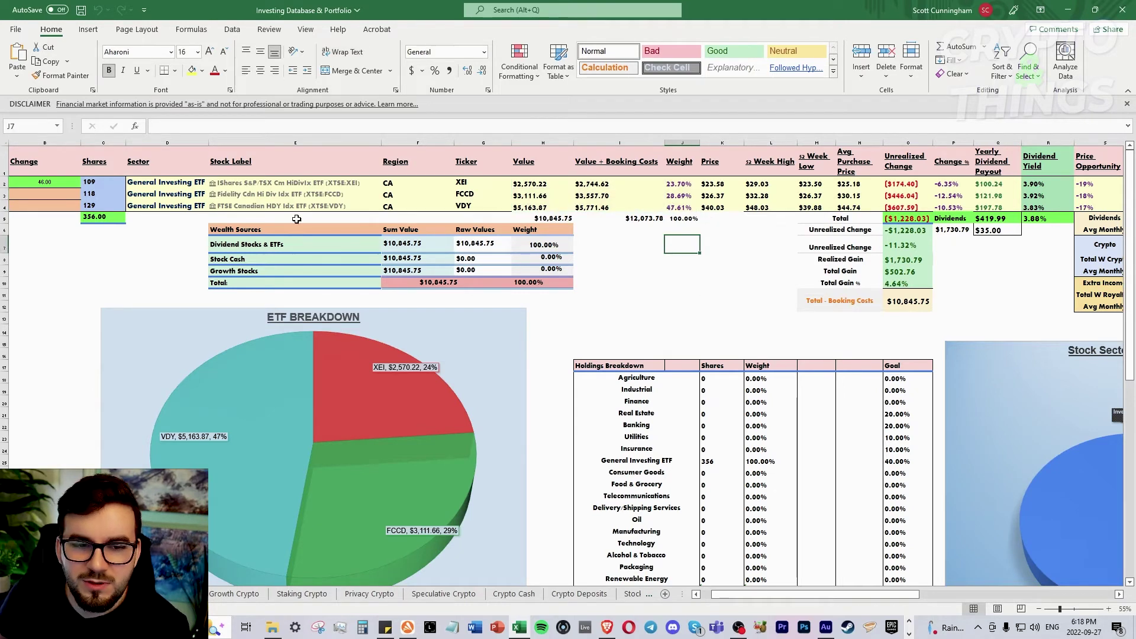
pyautogui.click(920, 217)
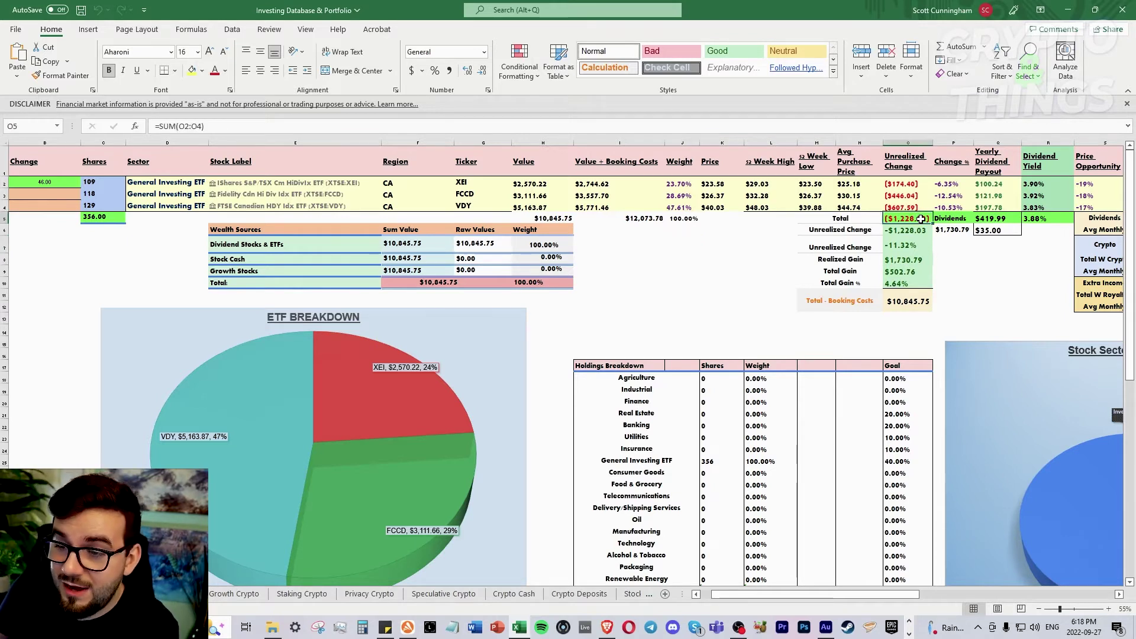
pyautogui.click(686, 285)
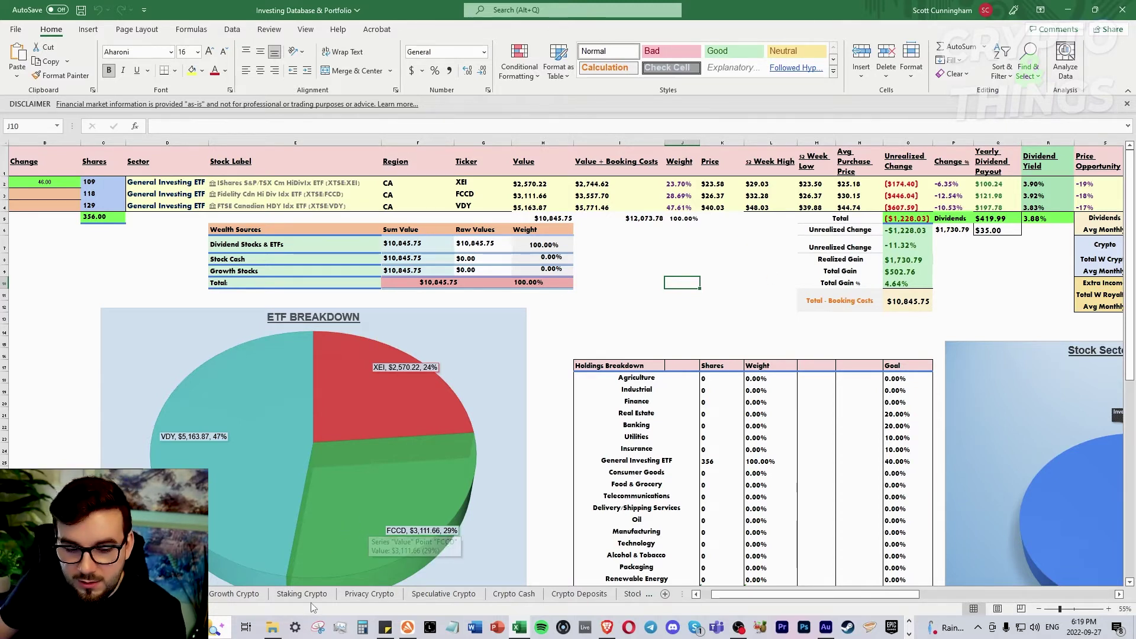
# On the Growth Crypto sheet, clear the purchase dates and Change values in A3:B4.
pyautogui.click(233, 594)
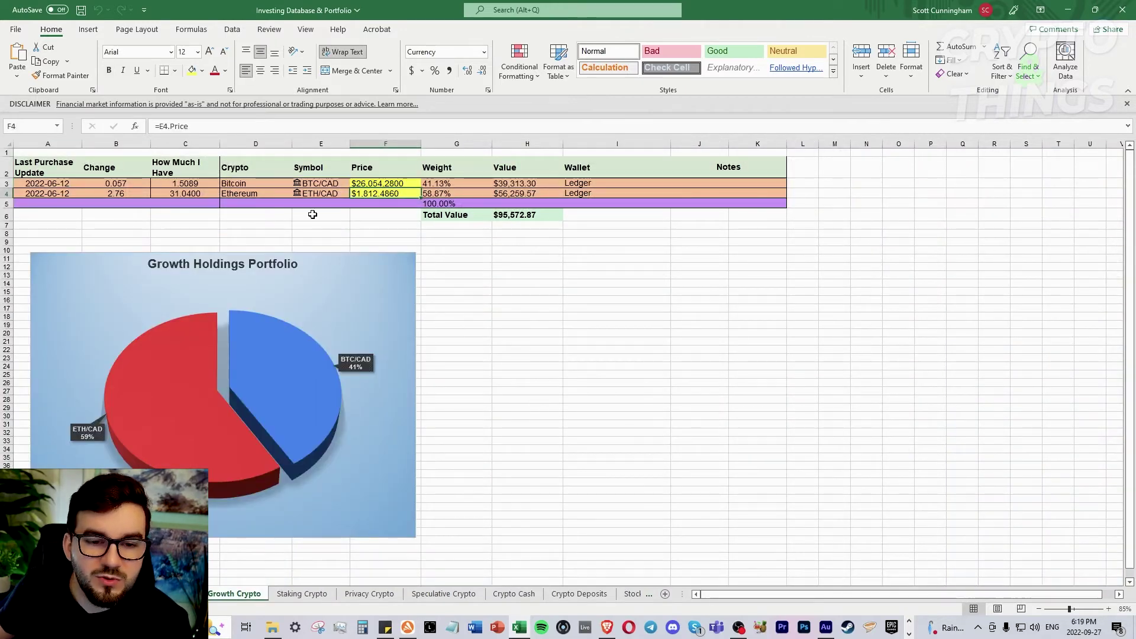
pyautogui.moveTo(85, 193); pyautogui.dragTo(64, 187)
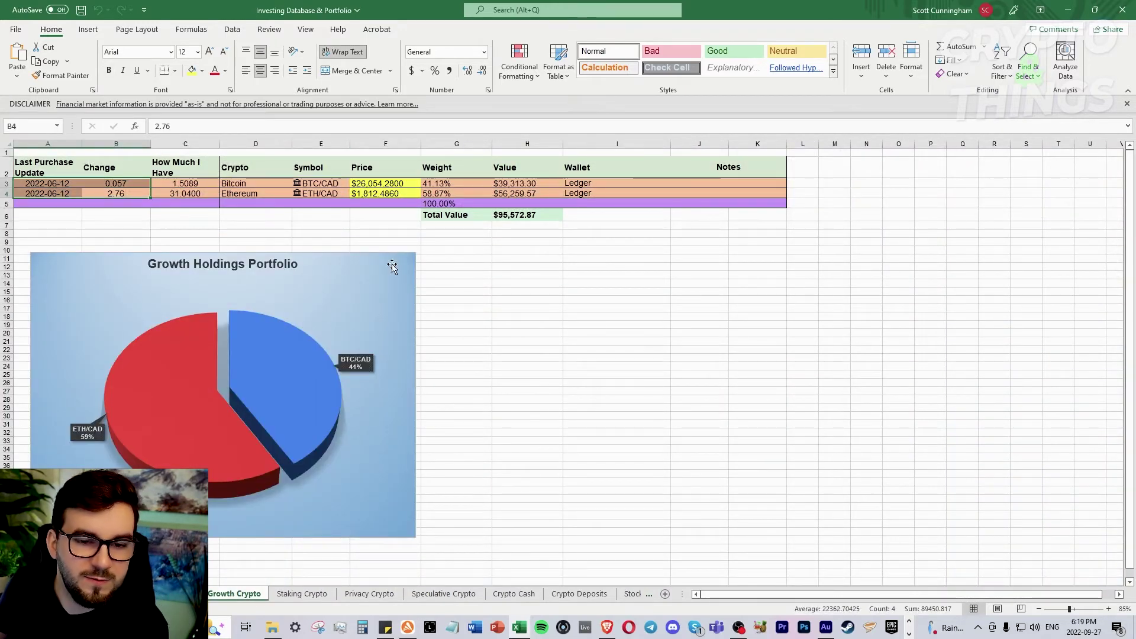
pyautogui.press('Delete')
pyautogui.click(602, 324)
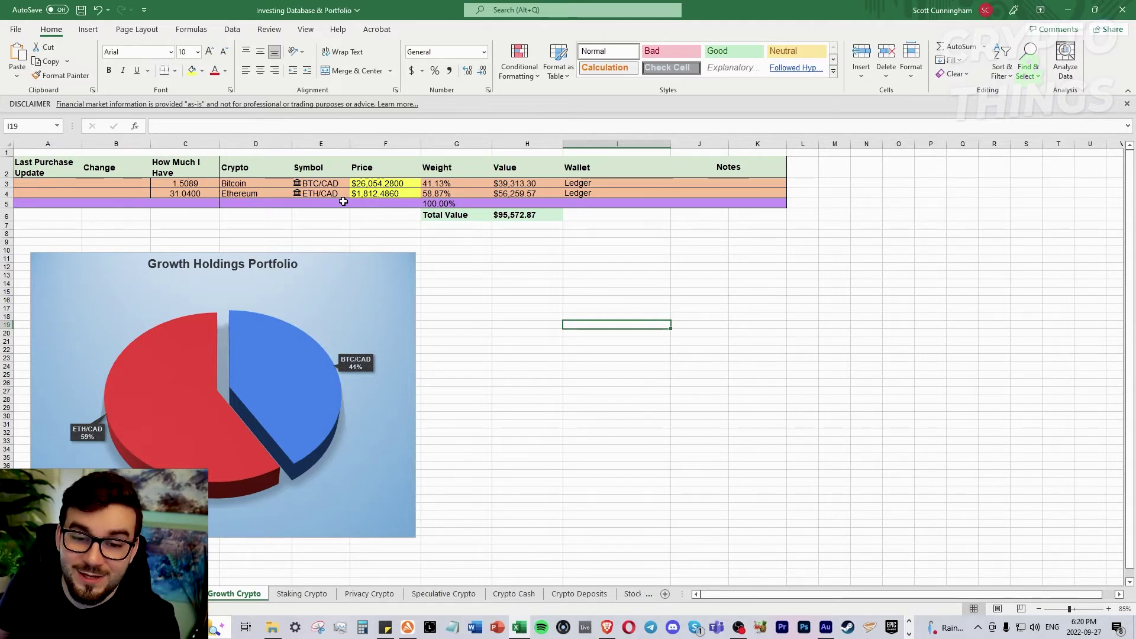
# Inspect the BTC/CAD and ETH/CAD symbols and prices, then go to the Staking Crypto sheet.
pyautogui.moveTo(332, 185); pyautogui.dragTo(332, 194)
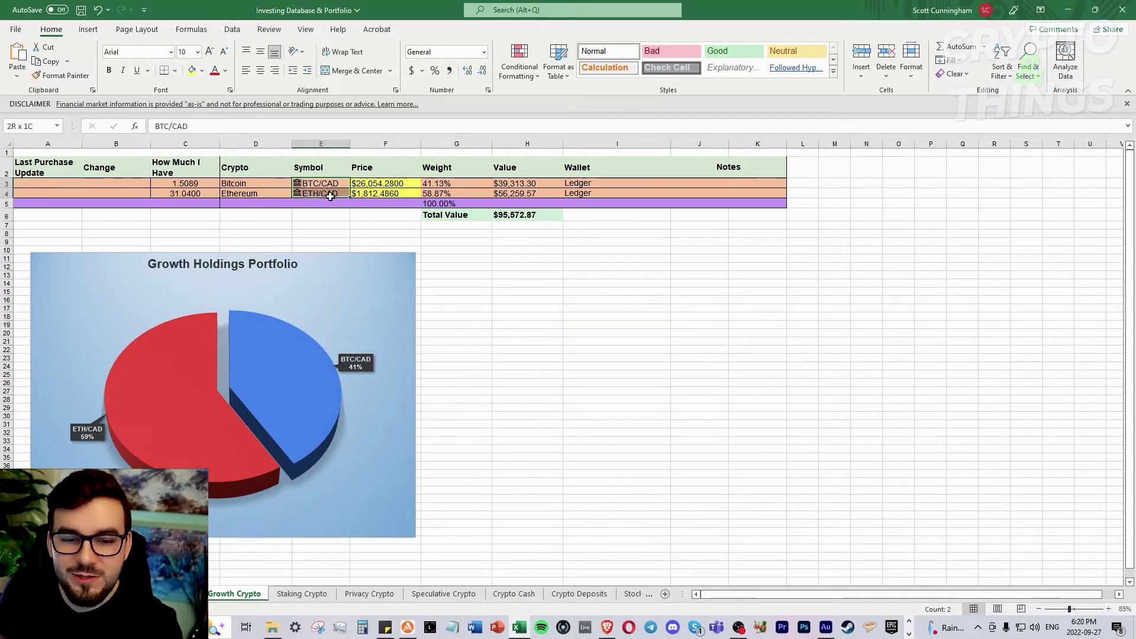
pyautogui.click(480, 325)
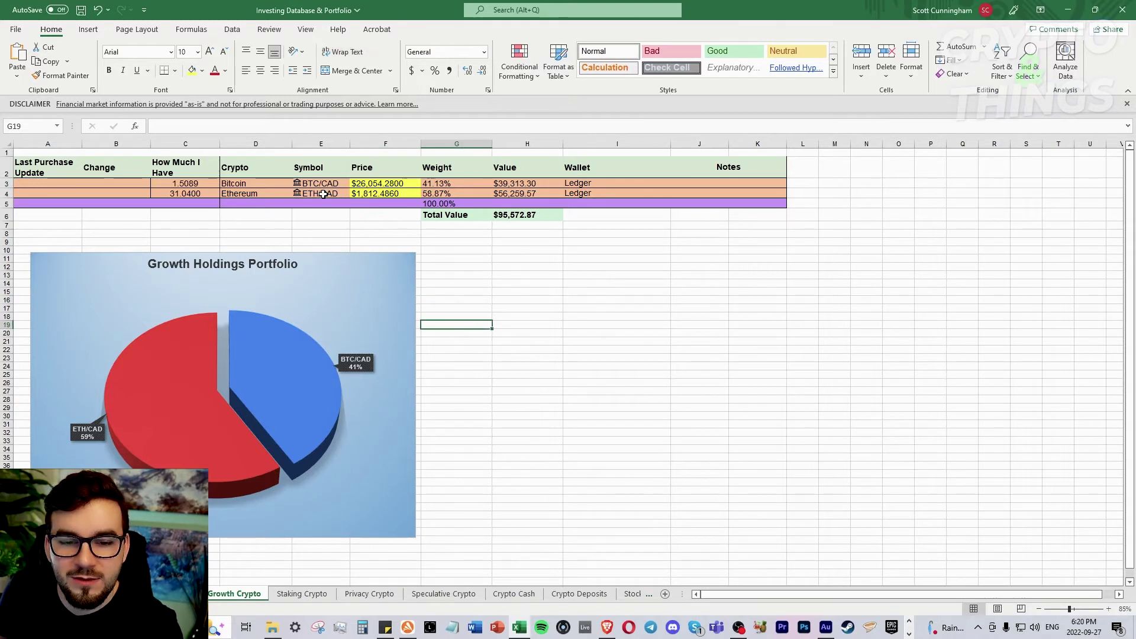
pyautogui.moveTo(379, 184); pyautogui.dragTo(379, 194)
pyautogui.click(624, 317)
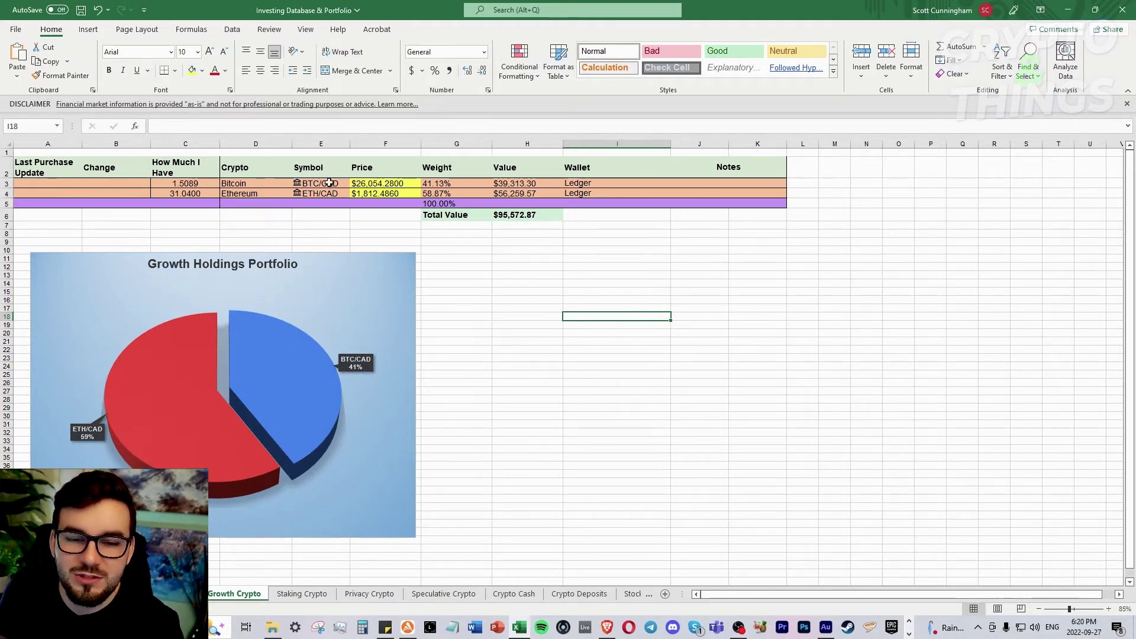
pyautogui.click(585, 282)
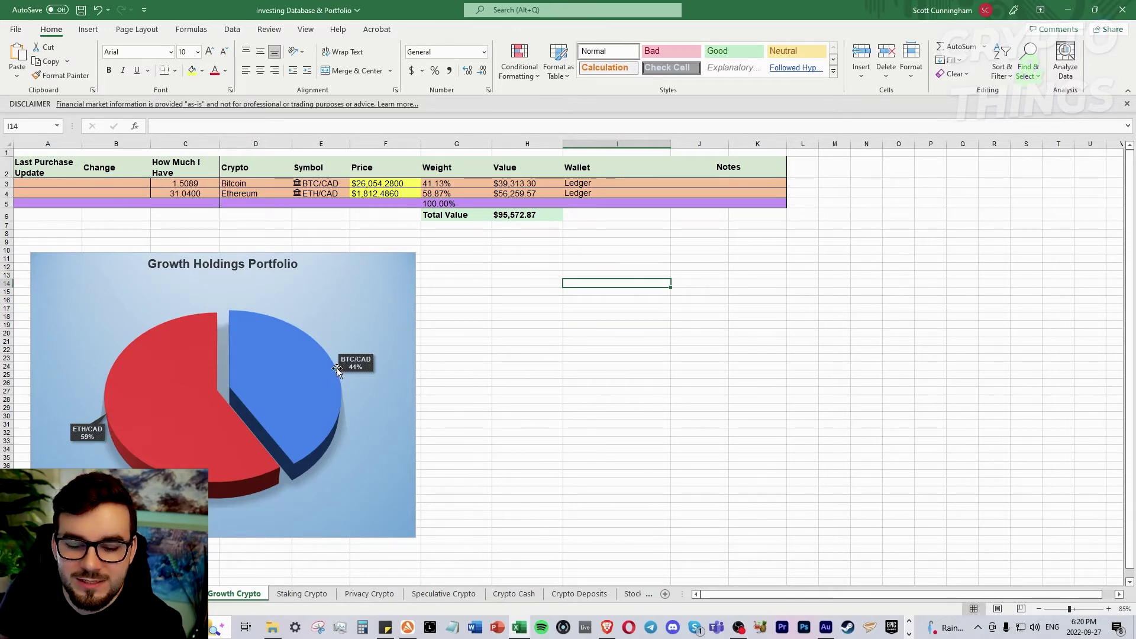
pyautogui.click(298, 594)
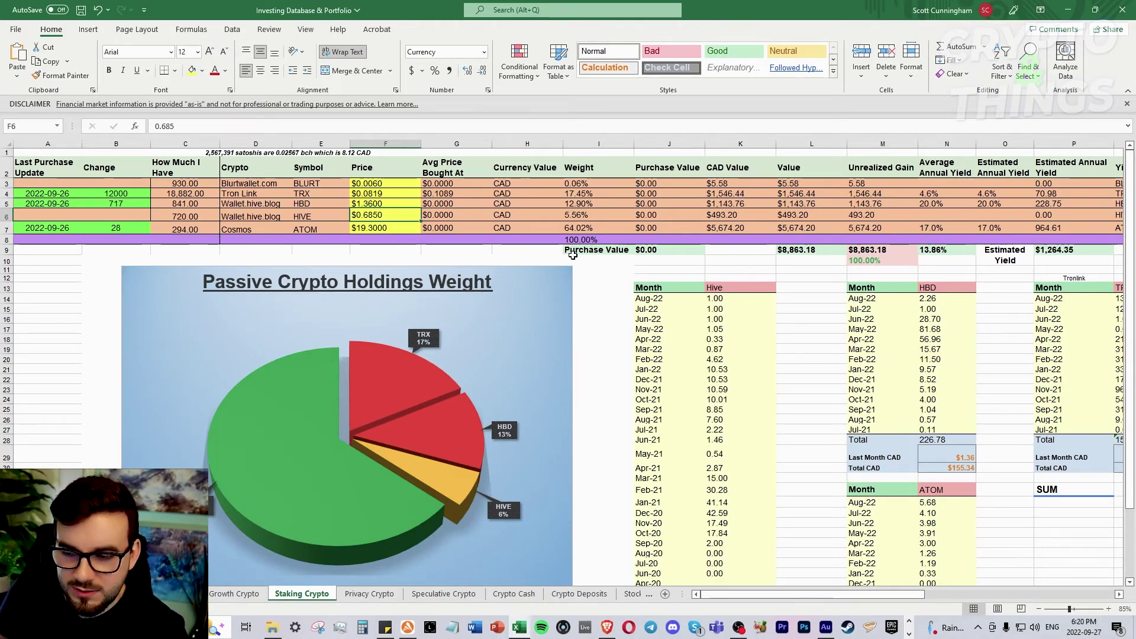
pyautogui.hscroll(2, 556, 249)
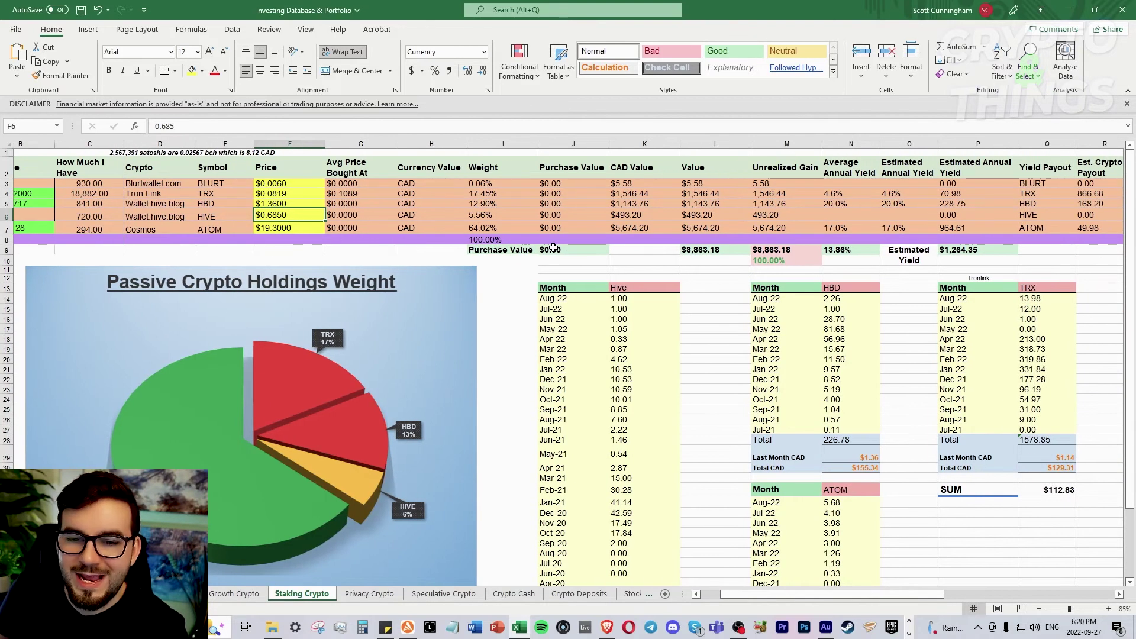
pyautogui.scroll(-2, 551, 249)
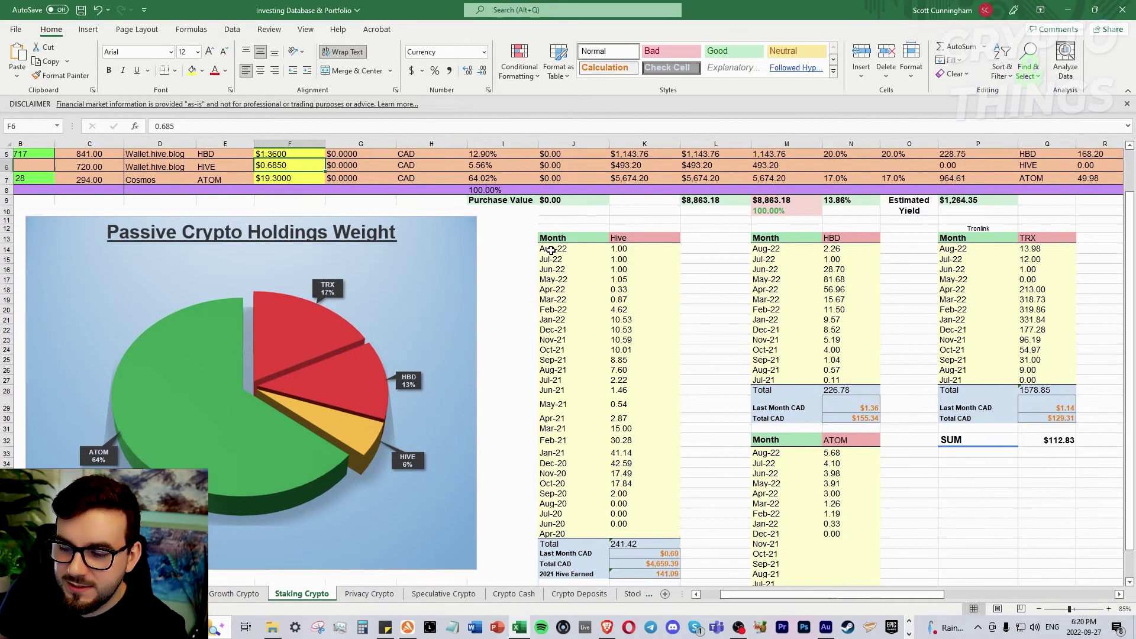
pyautogui.hscroll(2, 551, 250)
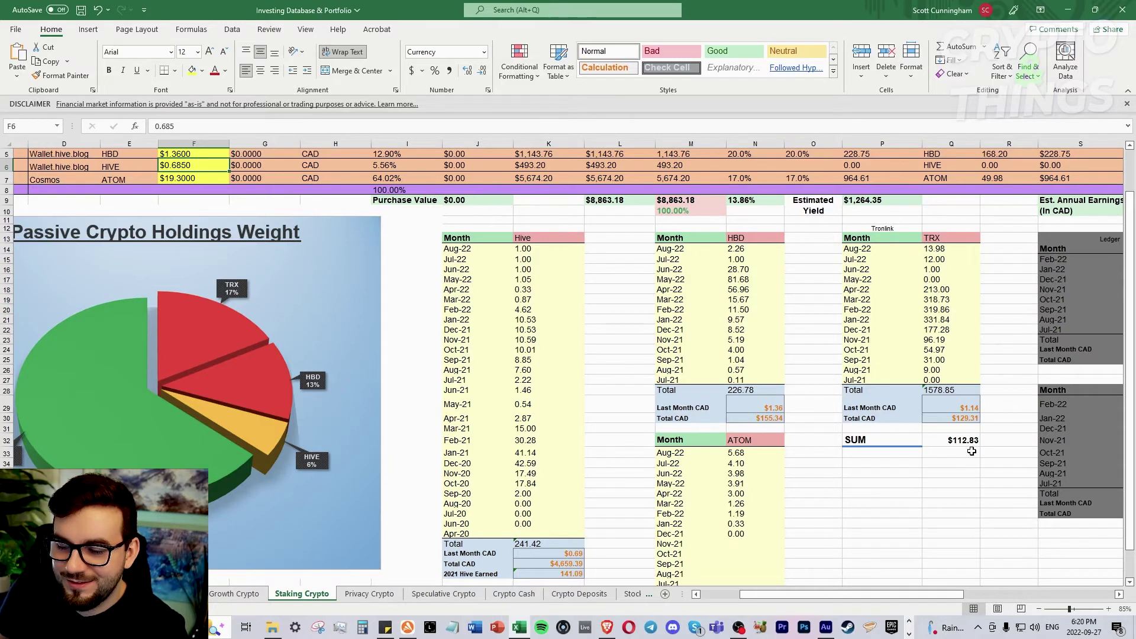
pyautogui.scroll(2, 902, 448)
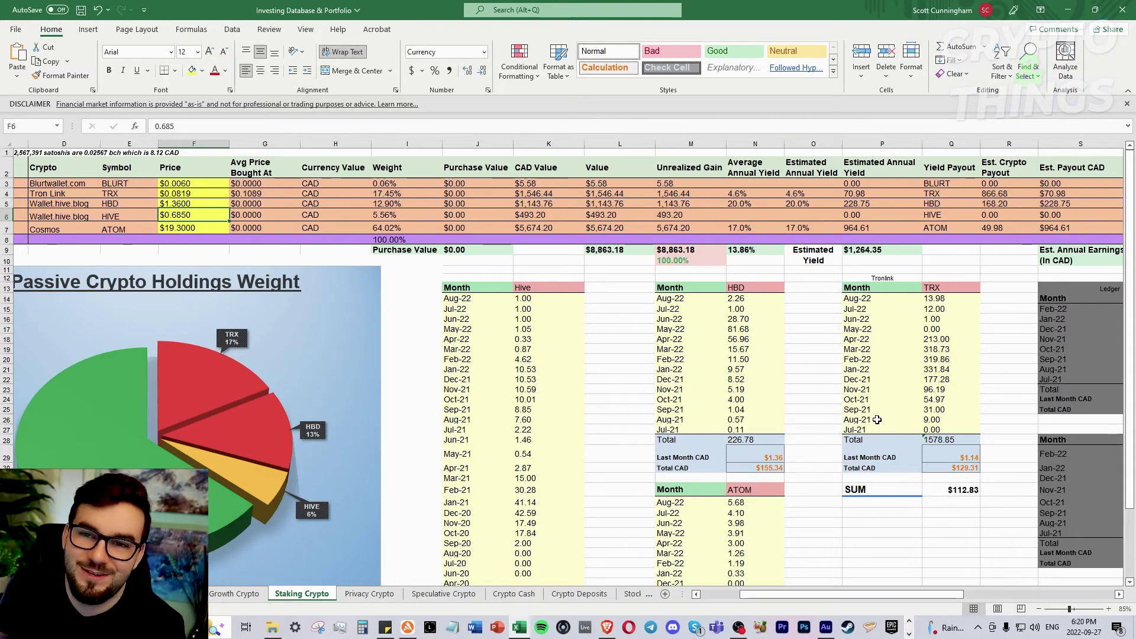
pyautogui.hscroll(-3, 877, 419)
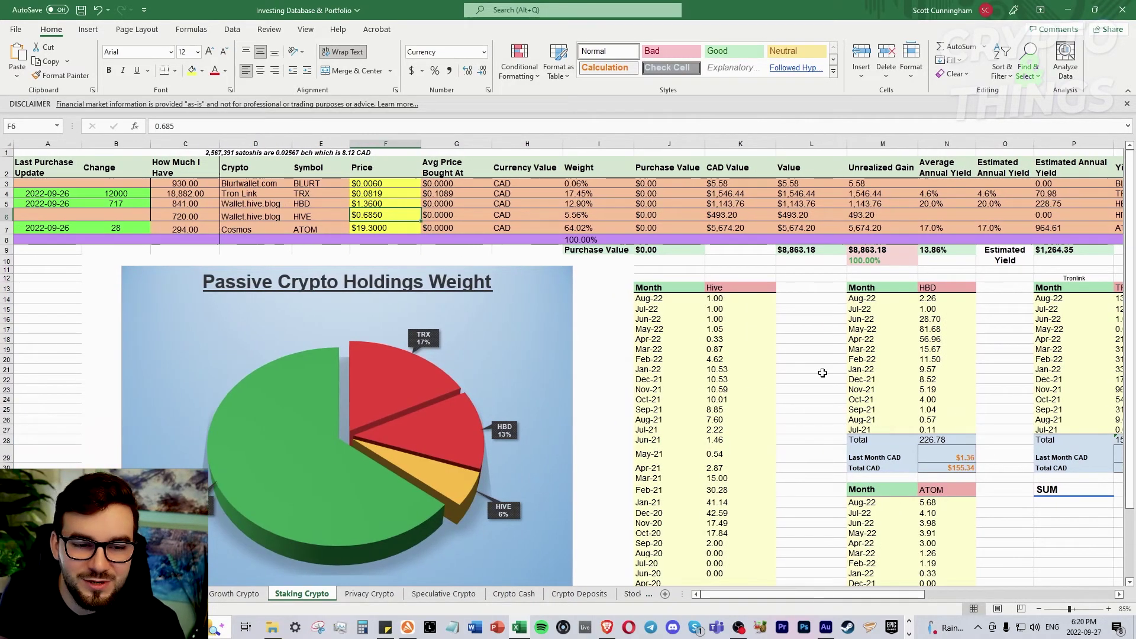
pyautogui.moveTo(45, 194); pyautogui.dragTo(118, 230)
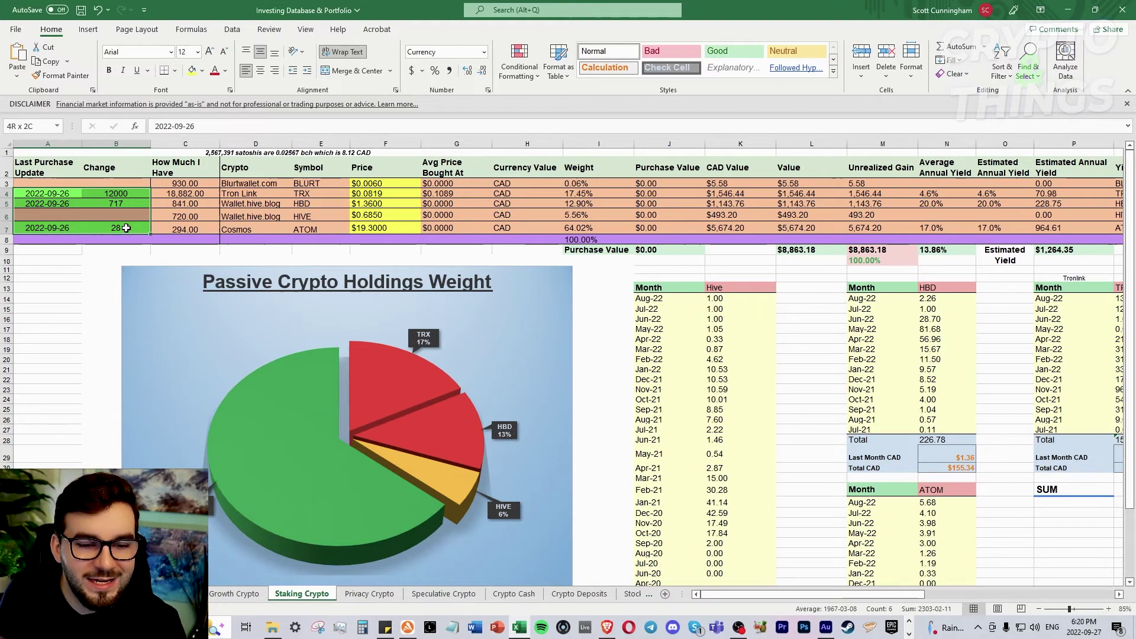
pyautogui.click(67, 273)
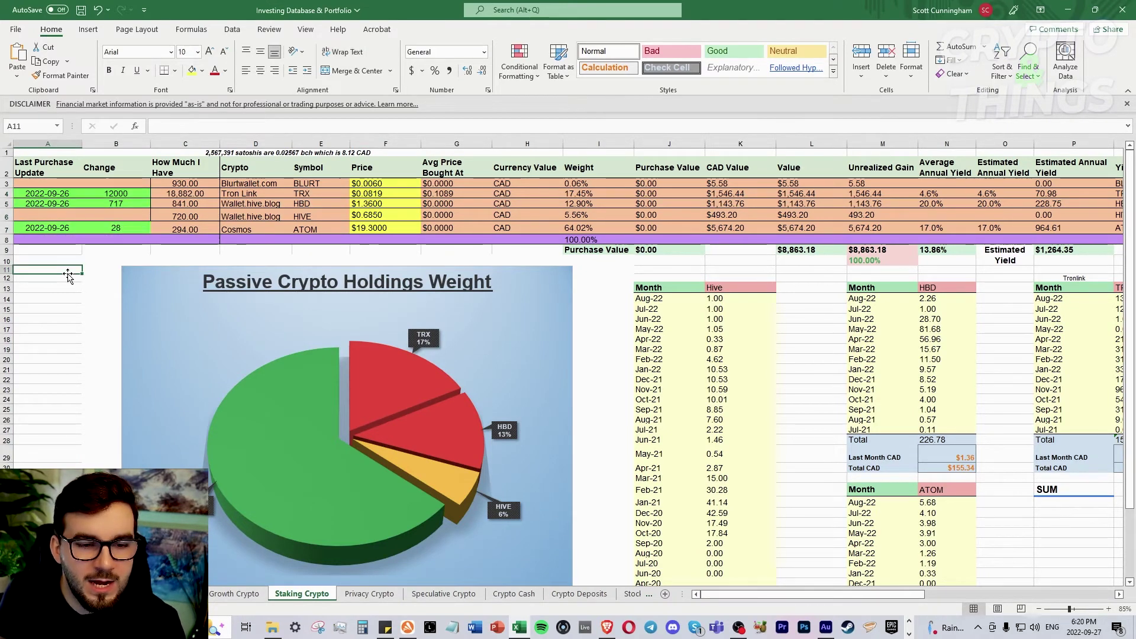
pyautogui.click(725, 206)
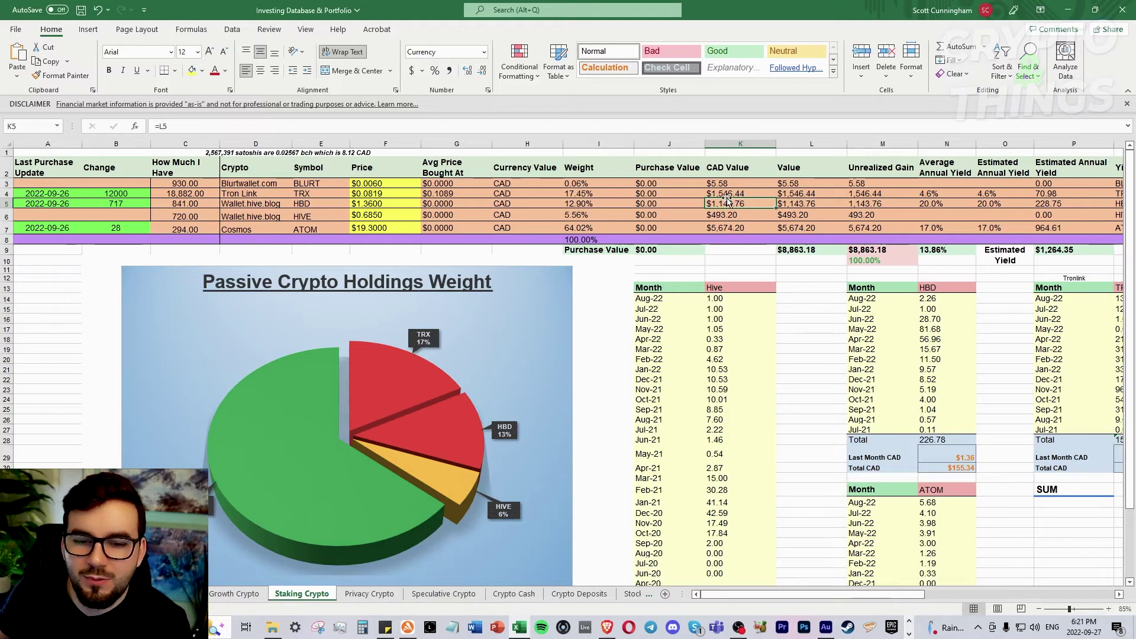
pyautogui.click(726, 195)
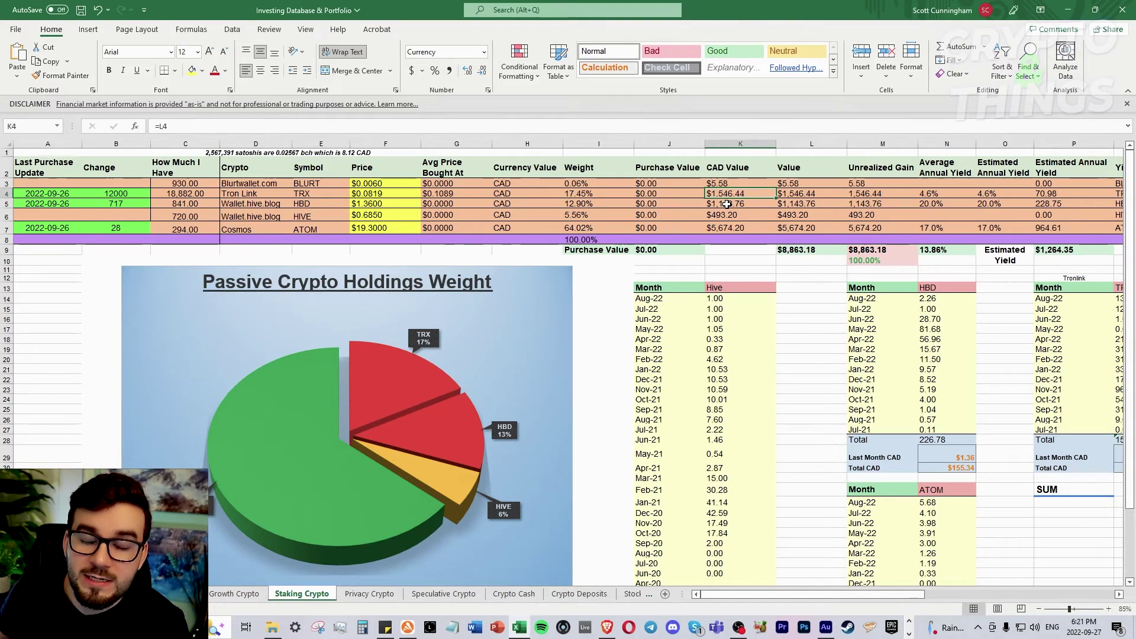
pyautogui.click(727, 204)
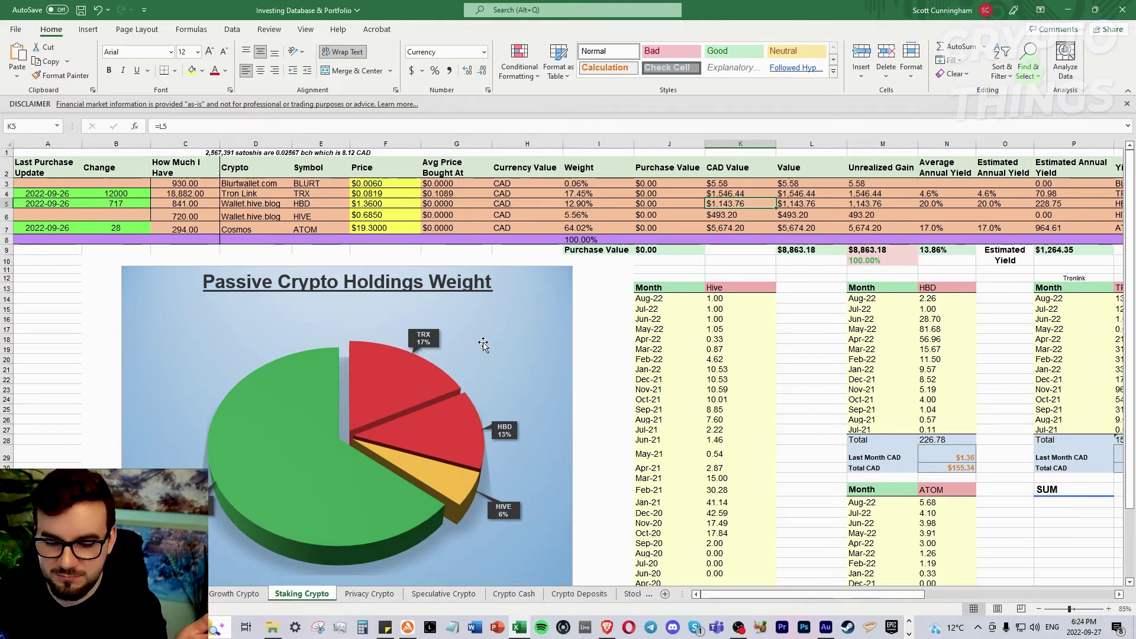
pyautogui.click(373, 595)
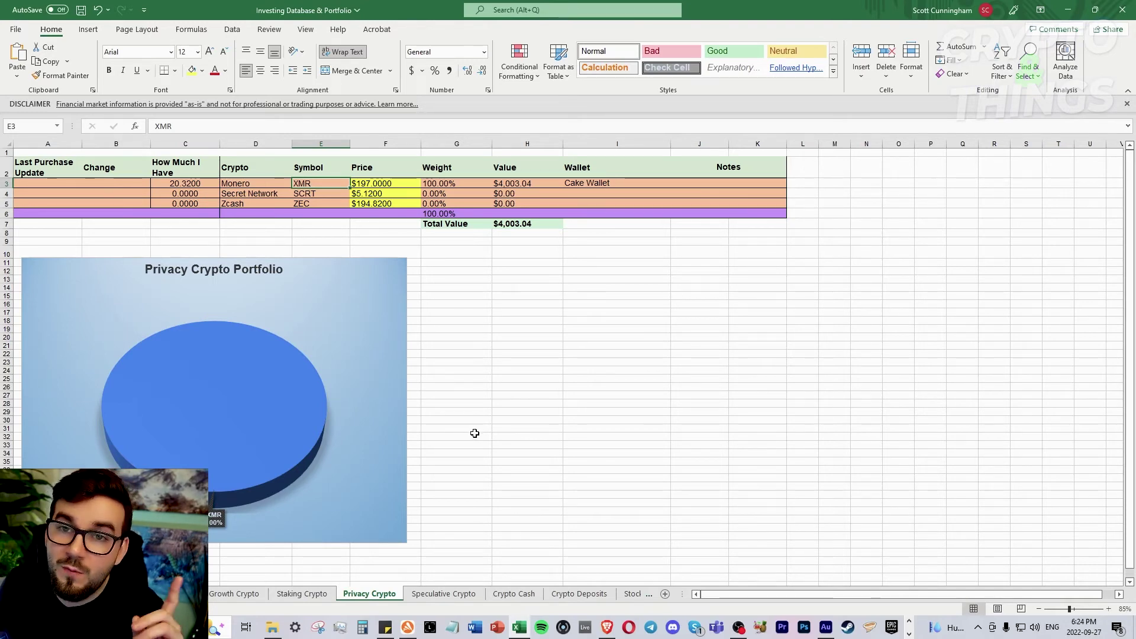
# Switch to the Speculative Crypto sheet showing LUNA, RUNE and BNB totalling $2,245.36.
pyautogui.click(444, 593)
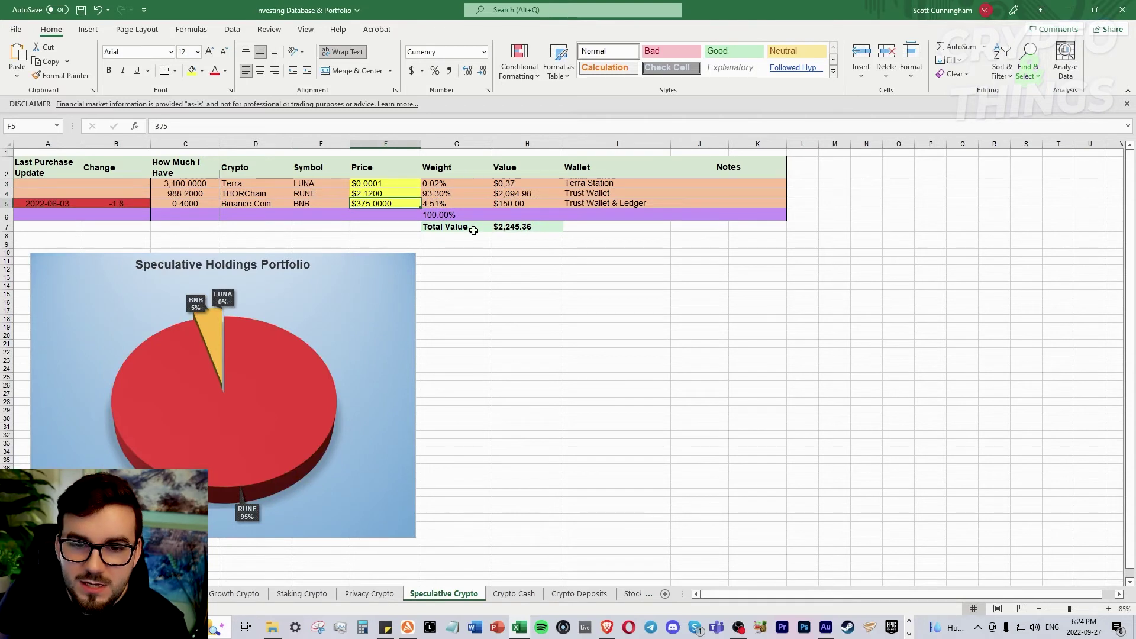
# Inspect the Speculative Crypto holdings, checking the Binance Coin price and the LUNA symbol and price.
pyautogui.click(502, 316)
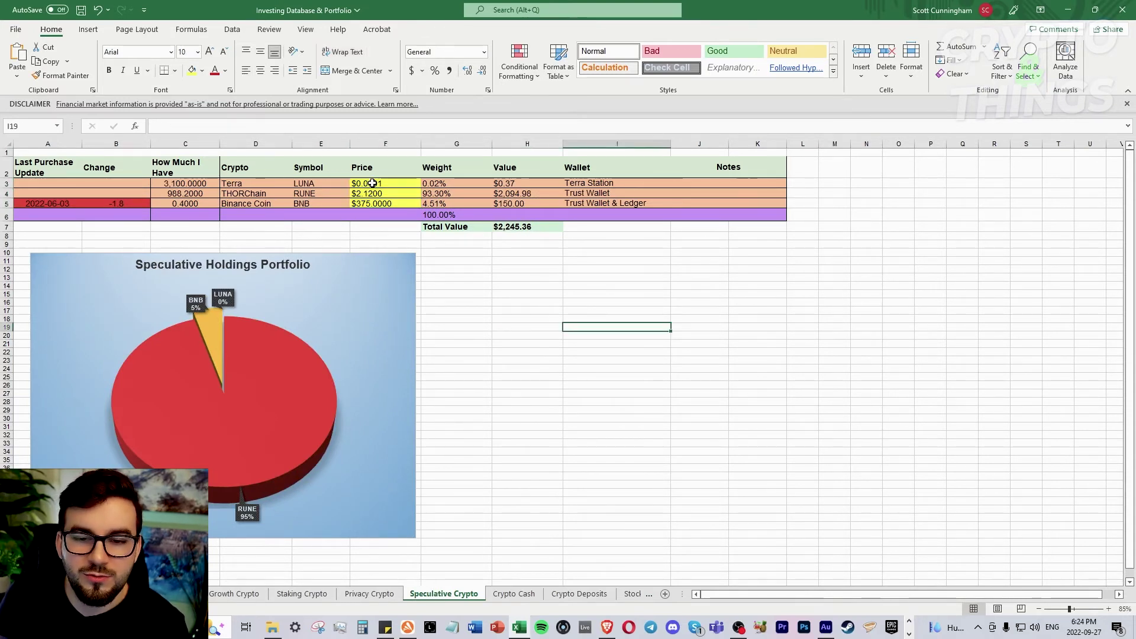
pyautogui.moveTo(371, 183); pyautogui.dragTo(334, 180)
pyautogui.click(616, 294)
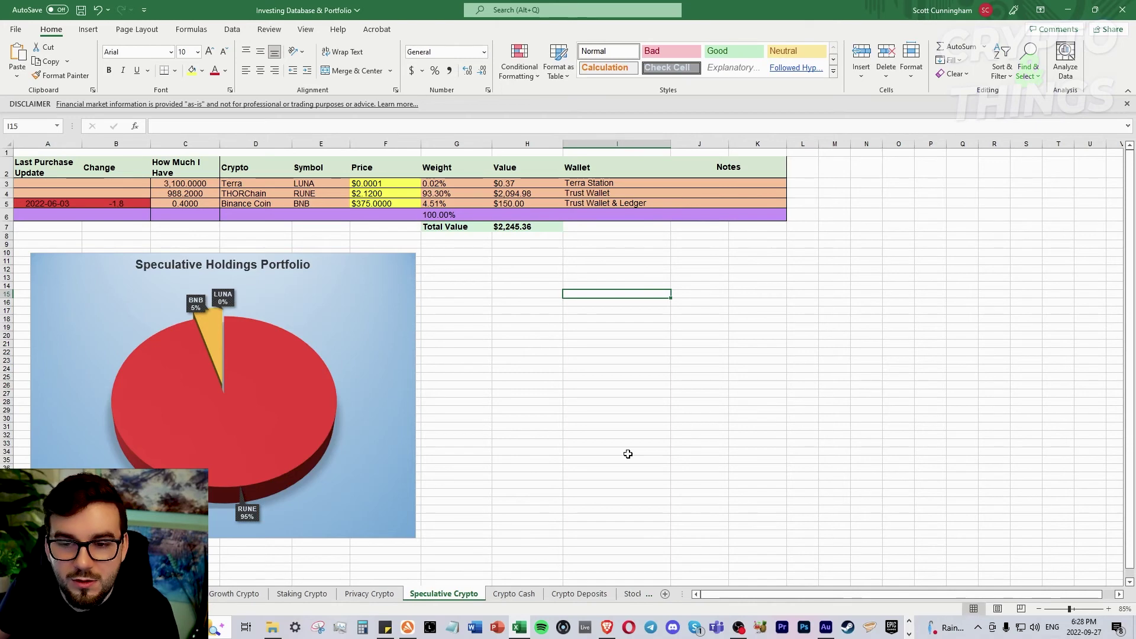
# On the Crypto Cash sheet, blank out Dash's purchase date 2022-06-03 and Change value 4.00.
pyautogui.click(508, 594)
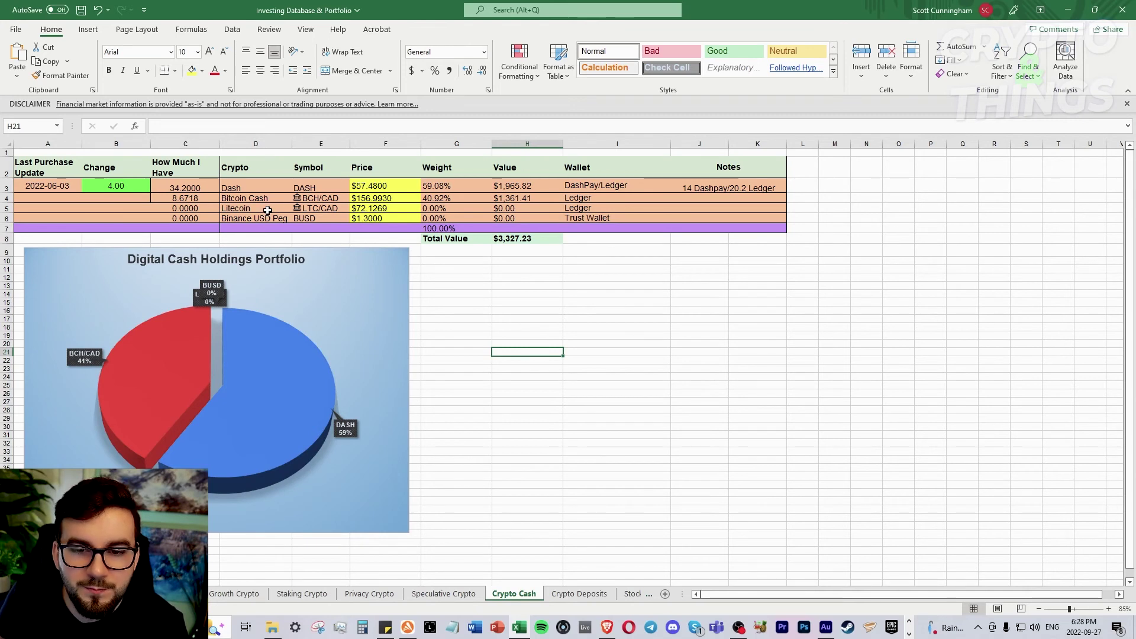
pyautogui.moveTo(102, 184); pyautogui.dragTo(40, 192)
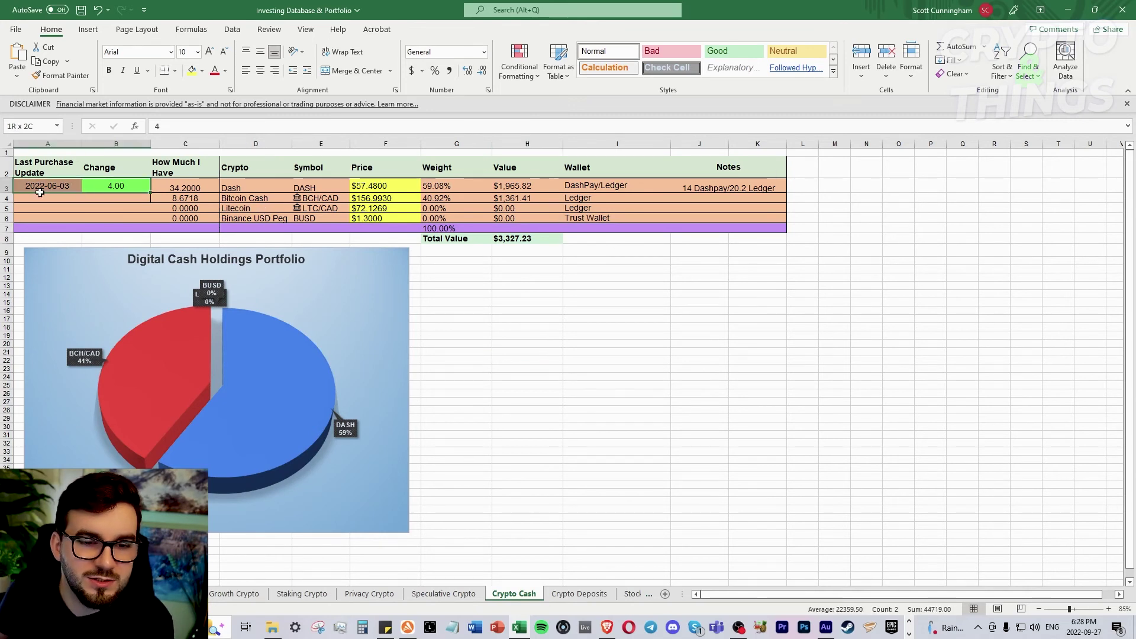
pyautogui.hotkey('ctrl', 'v')
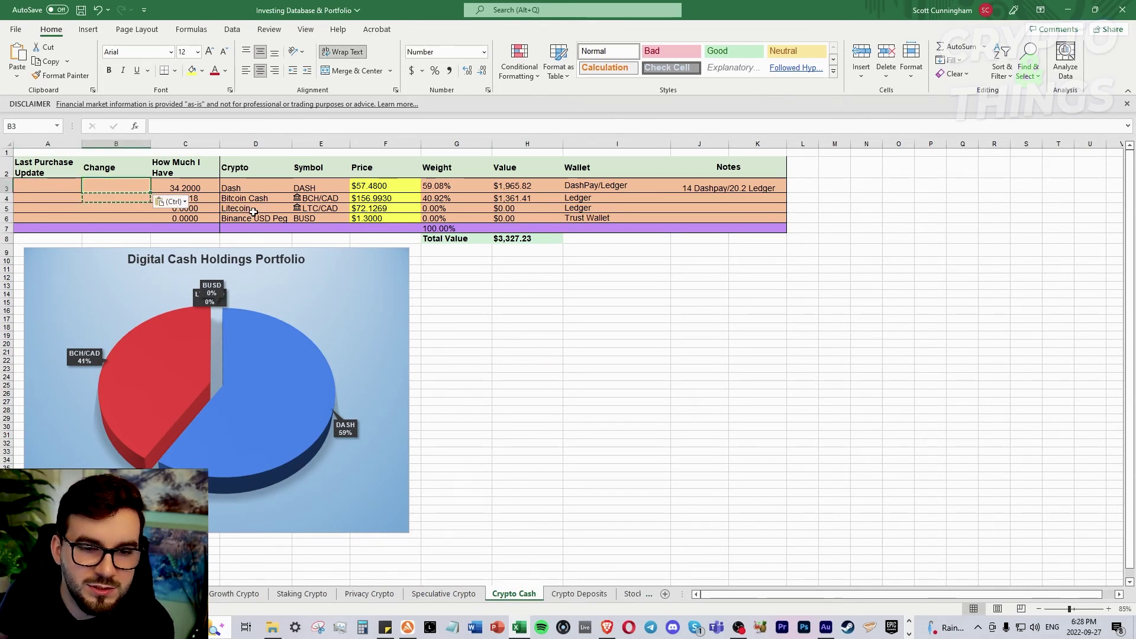